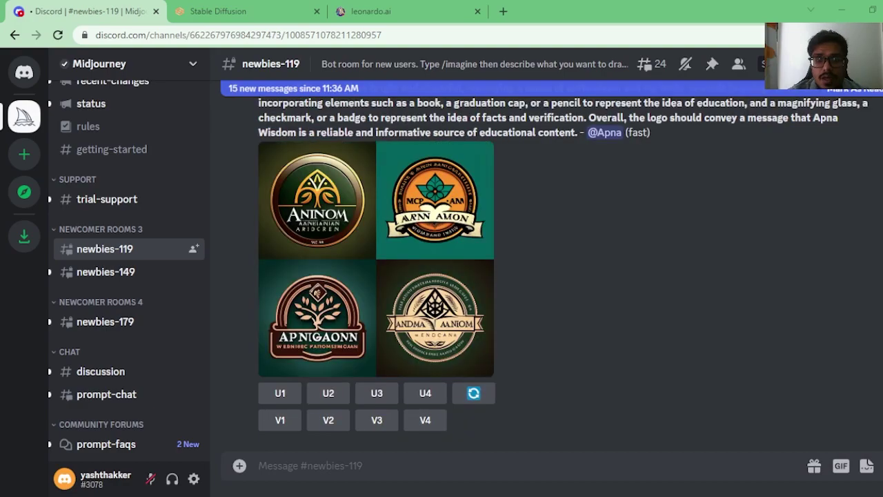
Paste the all-superheroes-in-one-being prompt into Midjourney's /imagine field without sending it
text(A powerful figure stands tall, combining the strength and abilities of all the greatest superheroes in one being.)
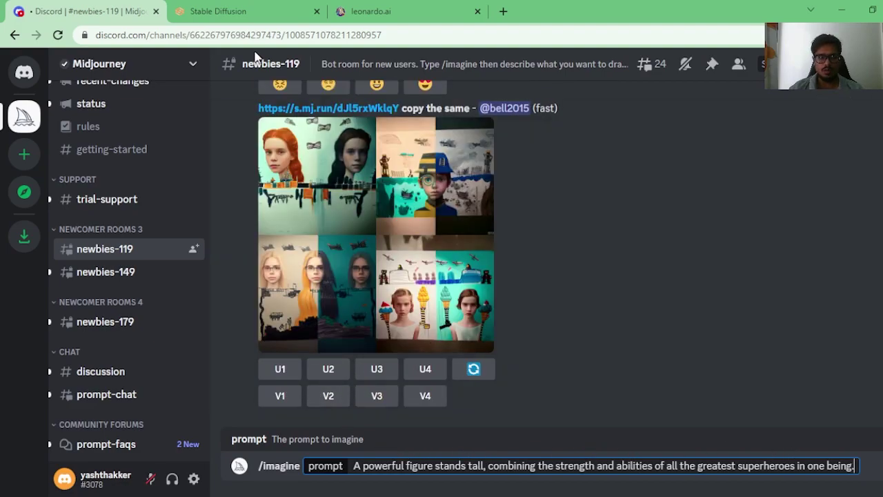
Enlarge Midjourney's four-image superhero grid, then bring up the Stable Diffusion page
click(441, 211)
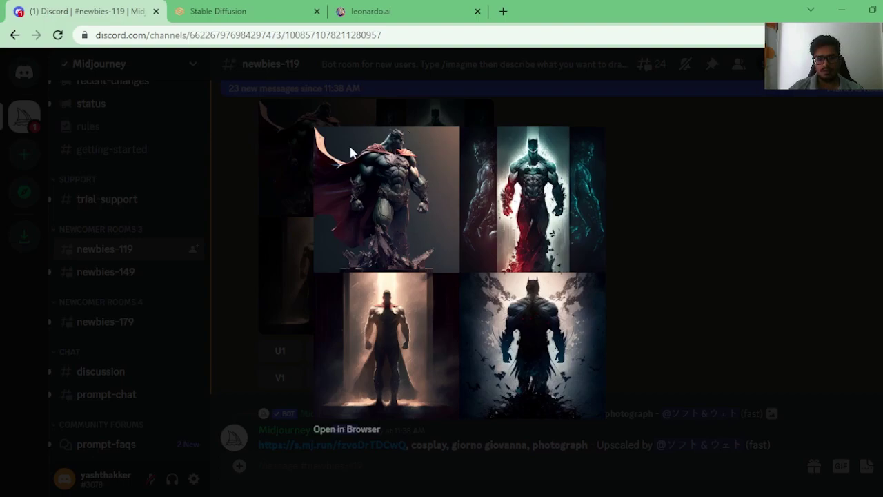
click(283, 11)
Enlarge and close Stable Diffusion's Superman output twice to review it
click(634, 225)
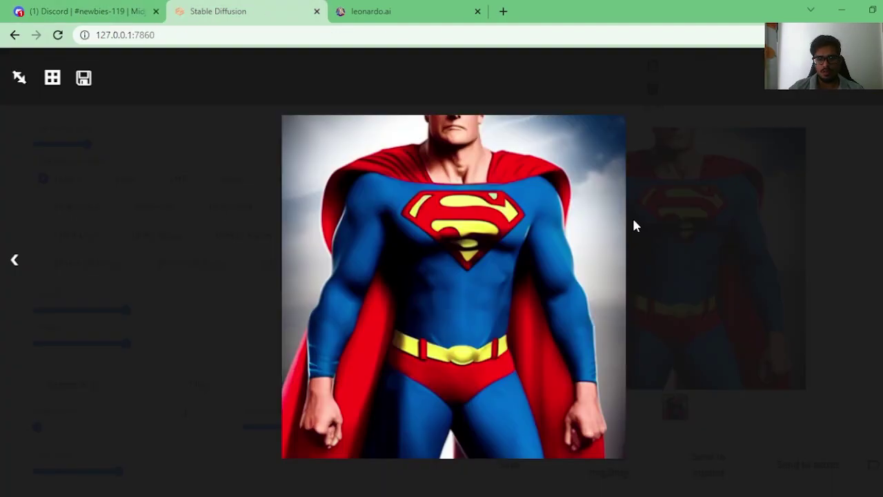
click(703, 240)
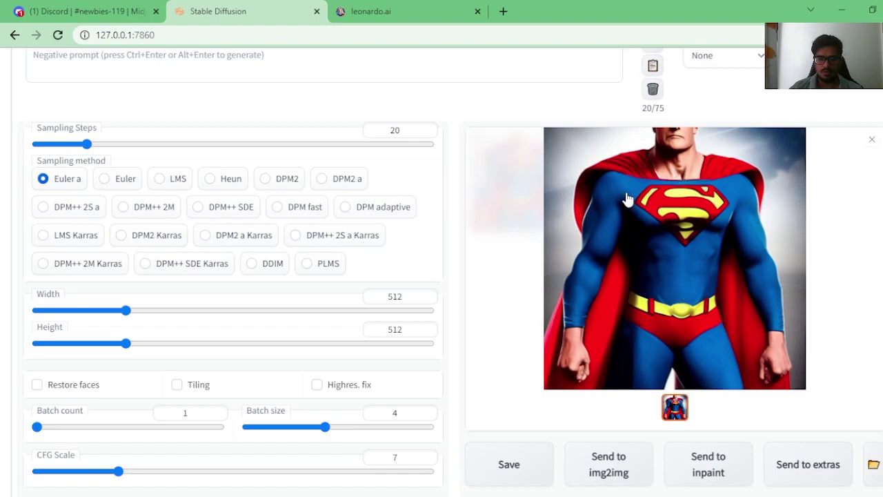
click(692, 274)
click(405, 152)
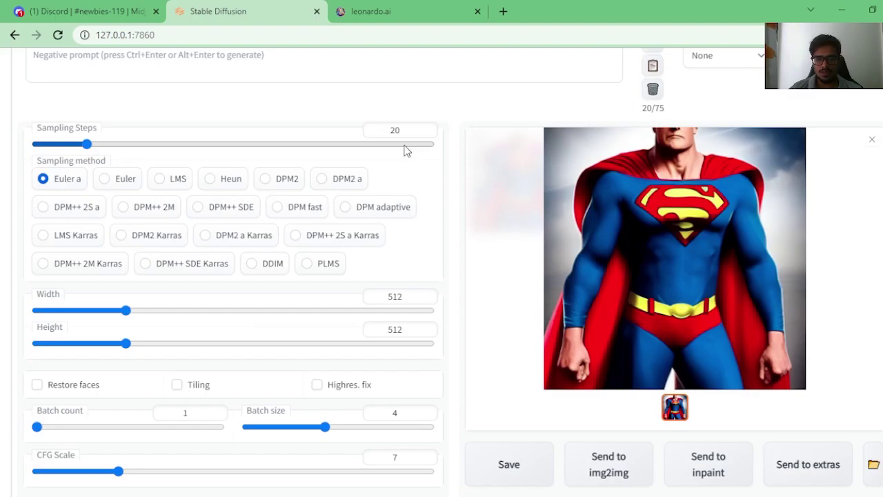
scroll(502, 187, down, 2)
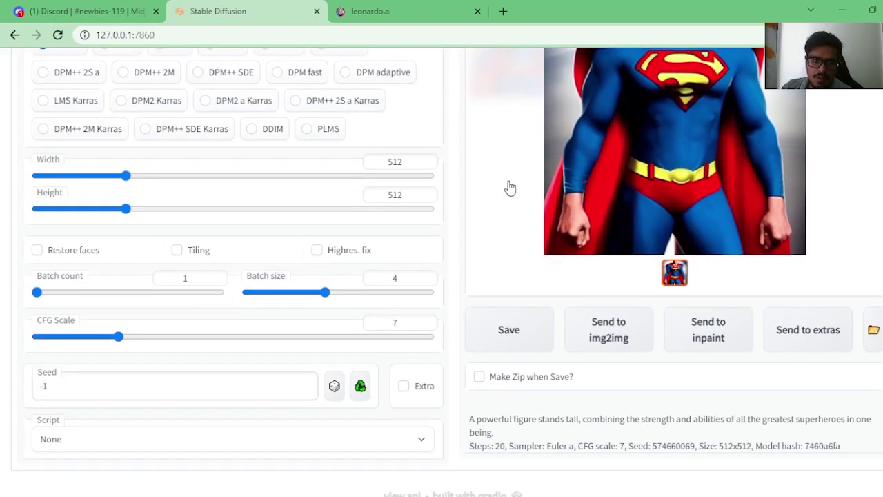
scroll(506, 187, up, 2)
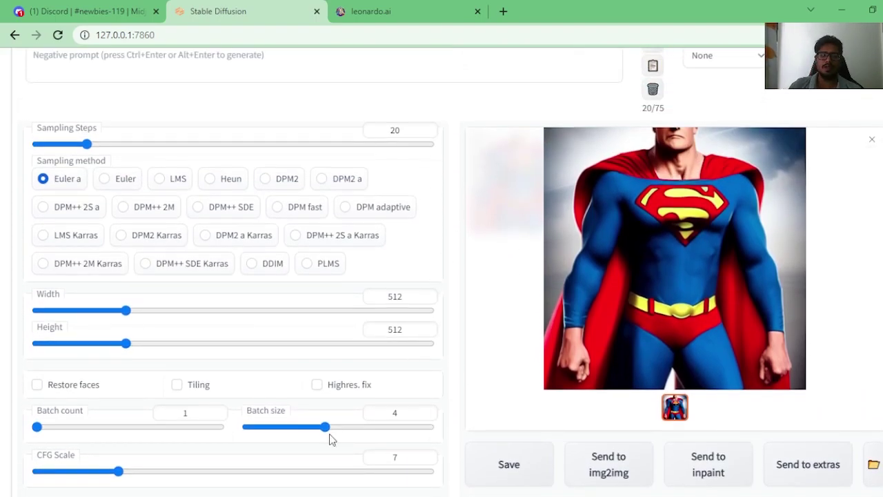
Raise the Sampling Steps slider to 30
drag(324, 429, 285, 434)
scroll(283, 413, up, 3)
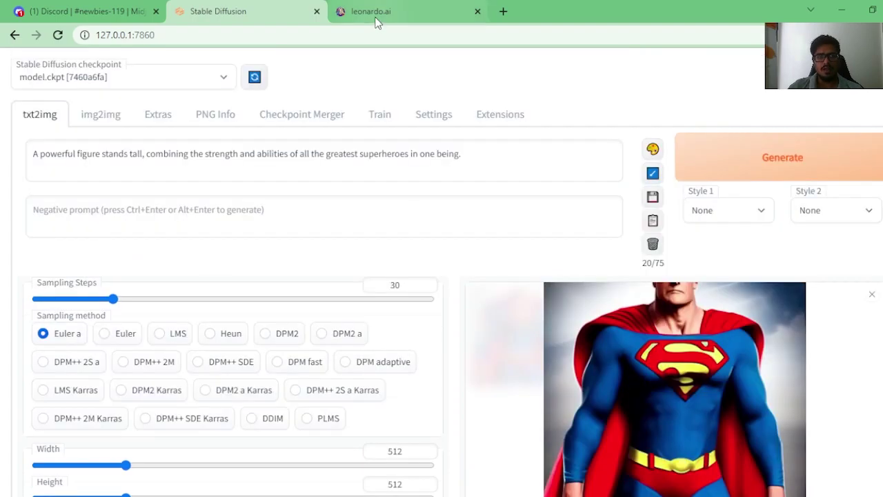
click(374, 15)
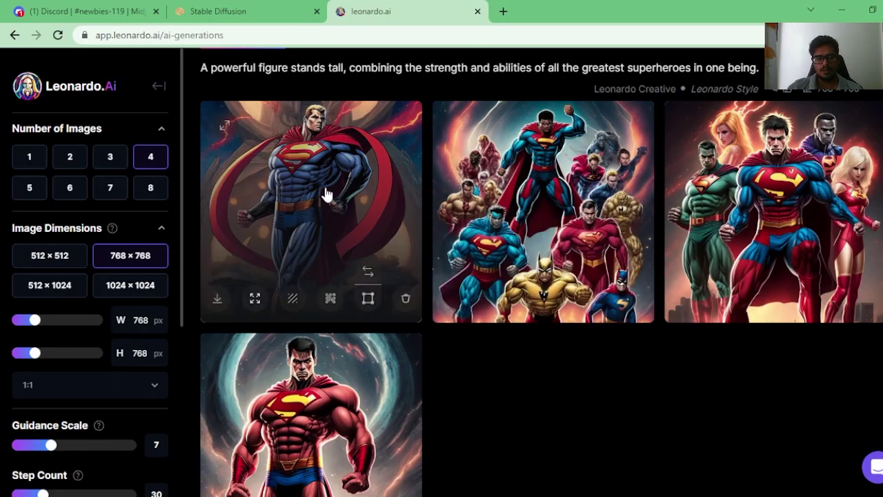
Enlarge the first Leonardo Creative superhero image, then close it
click(328, 196)
key(Escape)
scroll(508, 177, up, 3)
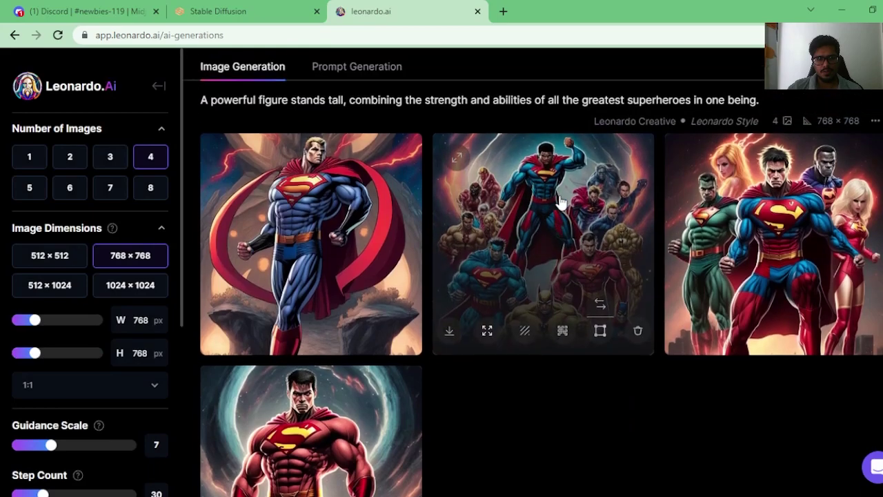
scroll(562, 196, up, 2)
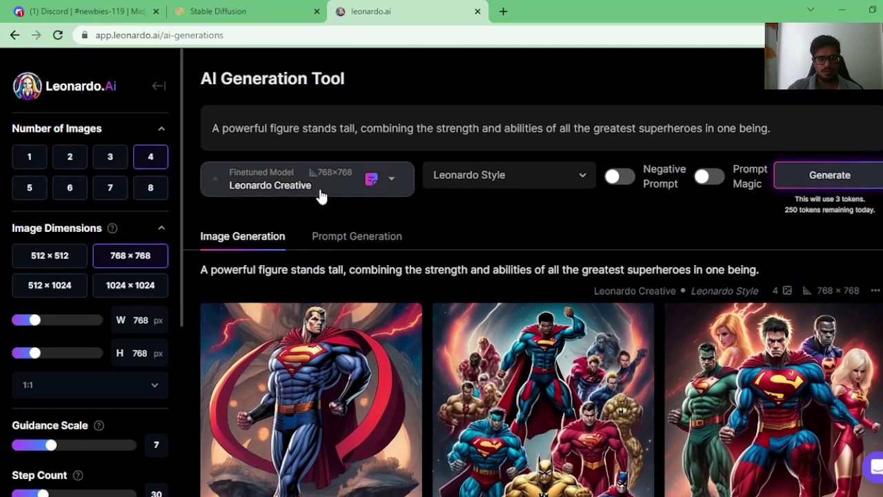
Browse the available finetuned models, including Deliberate 1.1, Luna and Leonardo Creative
click(269, 180)
scroll(605, 236, down, 3)
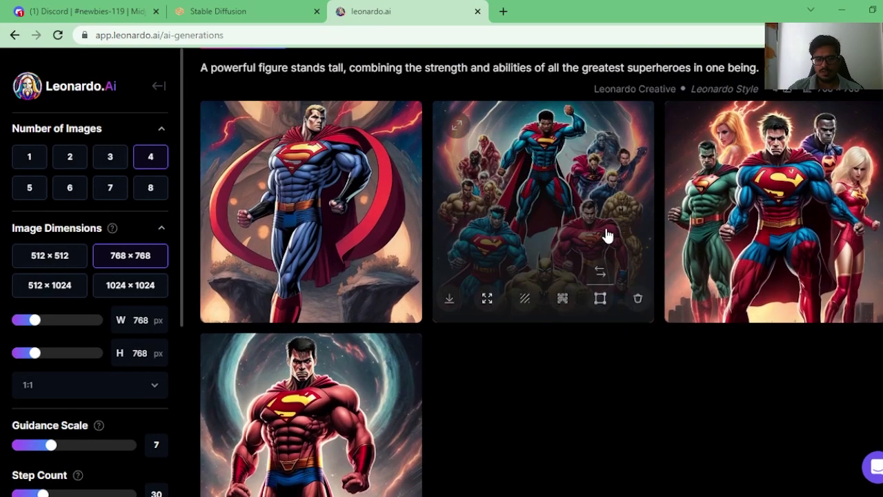
scroll(304, 220, up, 3)
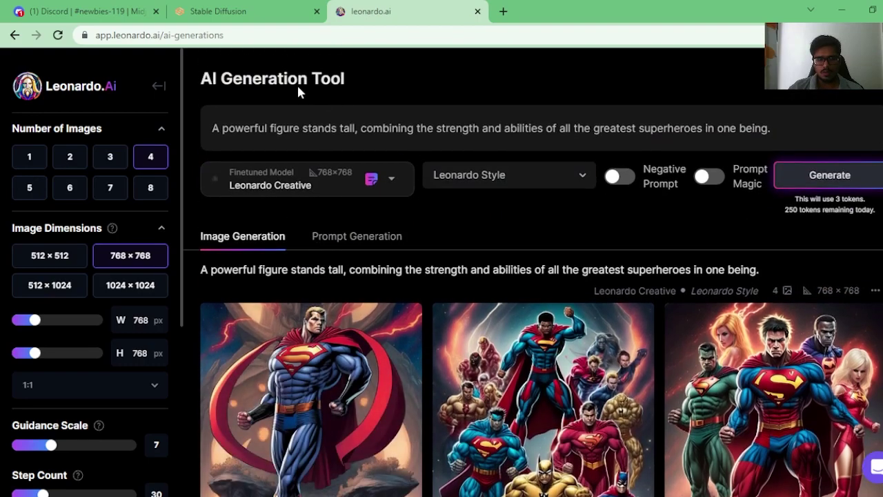
scroll(348, 293, down, 1)
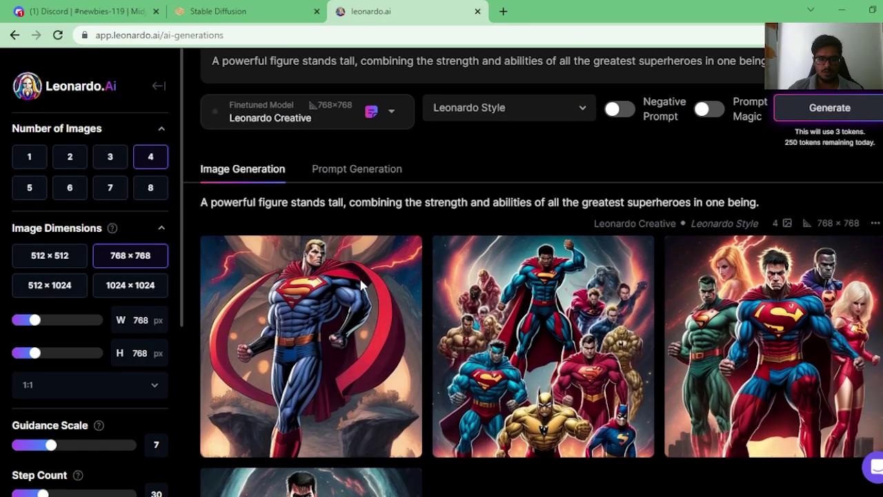
click(307, 122)
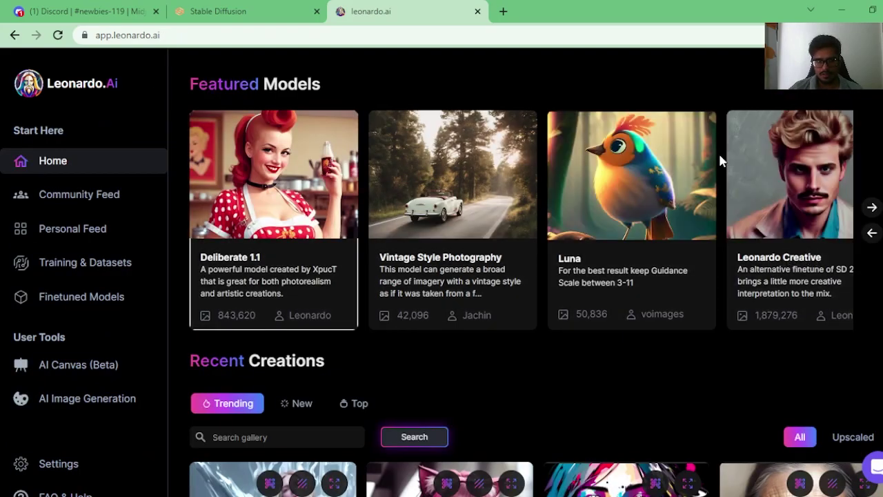
Generate the superhero prompt with the Deliberate 1.1 model at 640×832
click(293, 274)
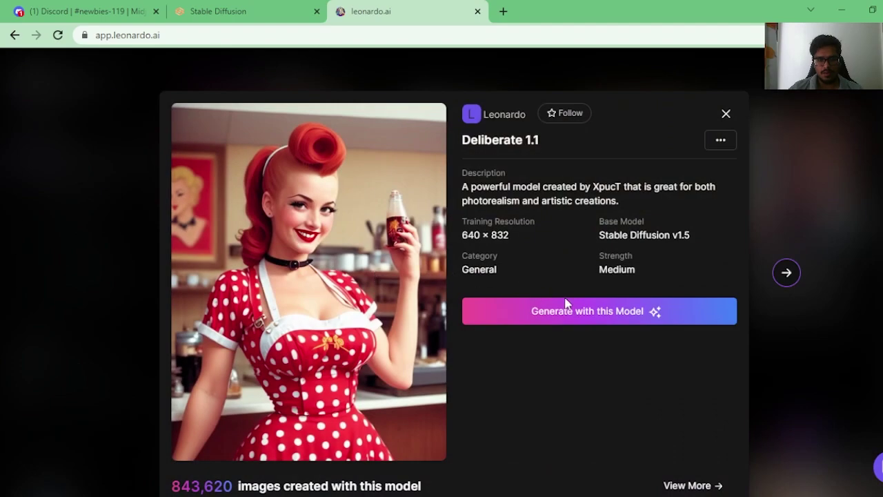
click(532, 314)
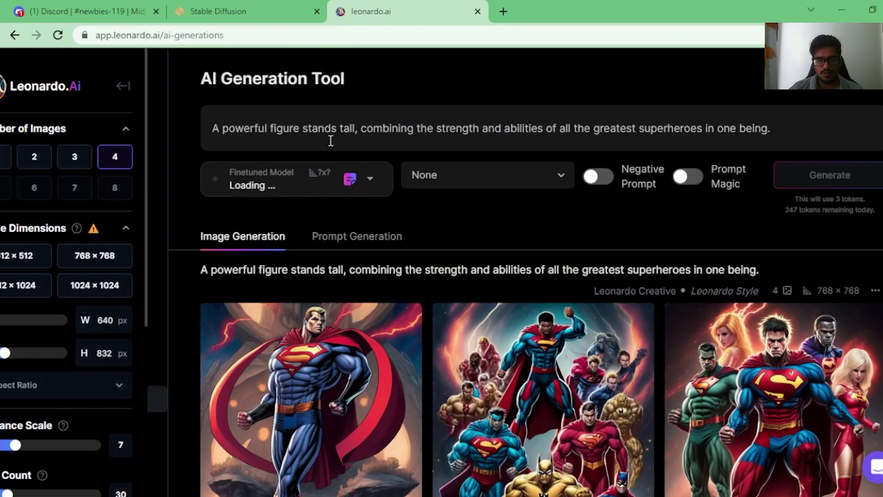
click(795, 180)
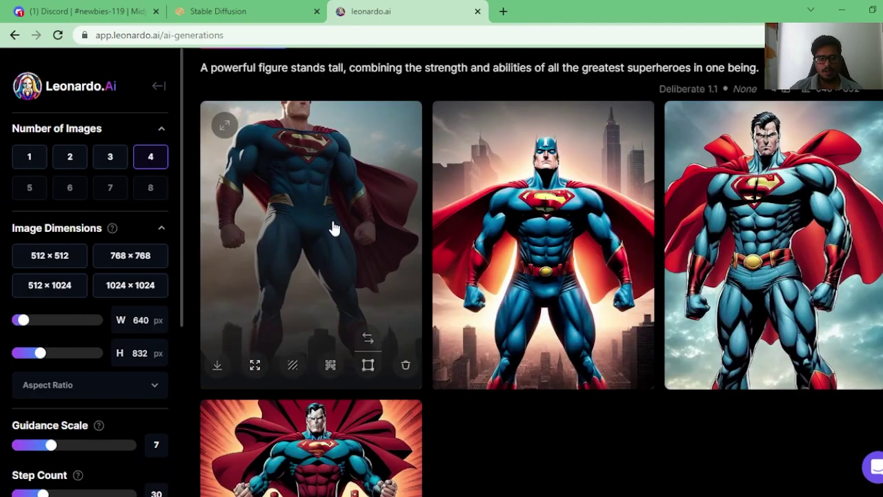
Enlarge the first and second Deliberate 1.1 Superman images, then return to Discord
click(338, 221)
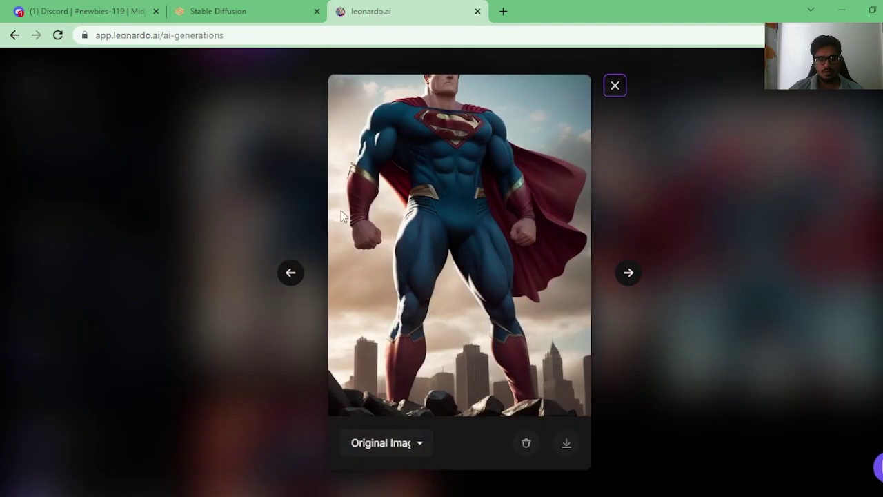
key(Escape)
scroll(552, 197, down, 10)
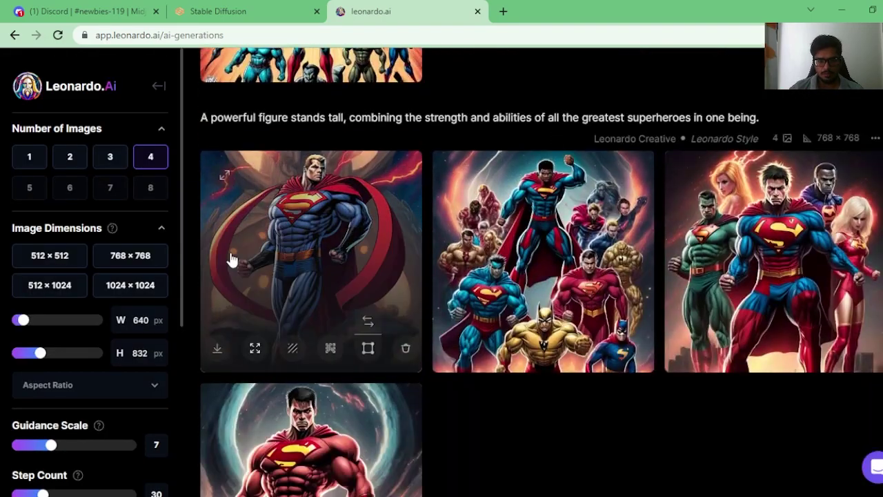
scroll(365, 277, up, 10)
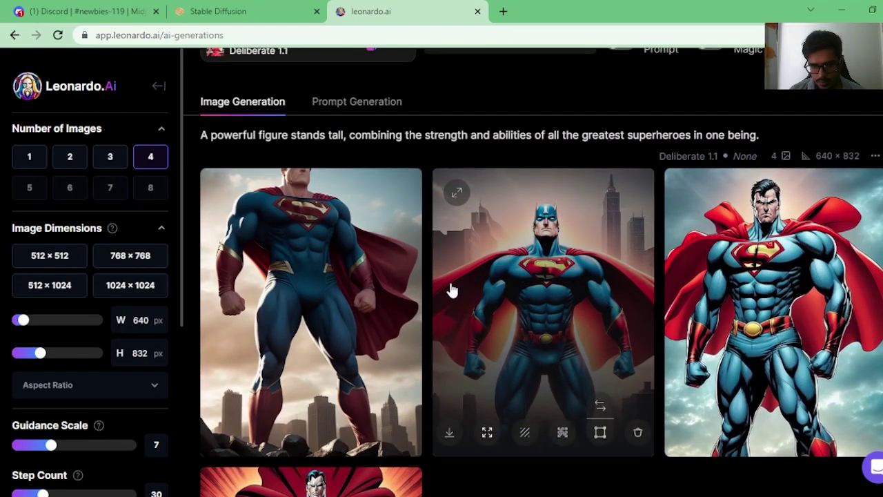
click(545, 246)
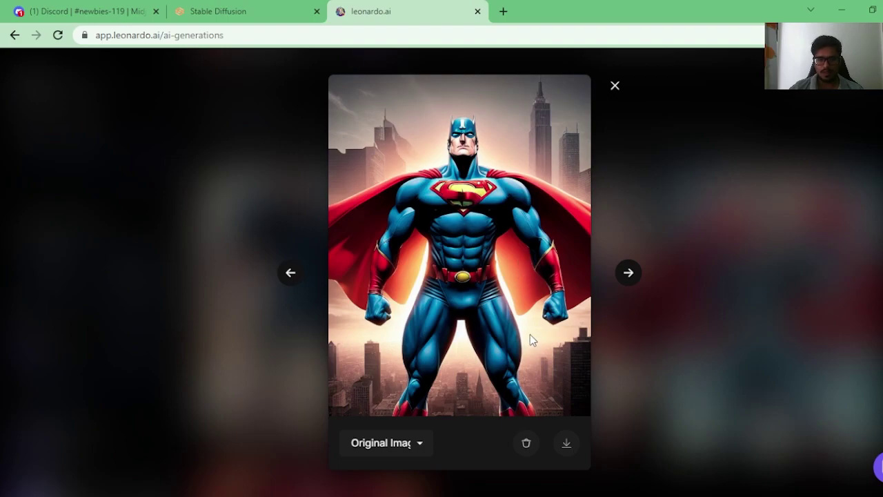
click(595, 205)
scroll(573, 211, down, 3)
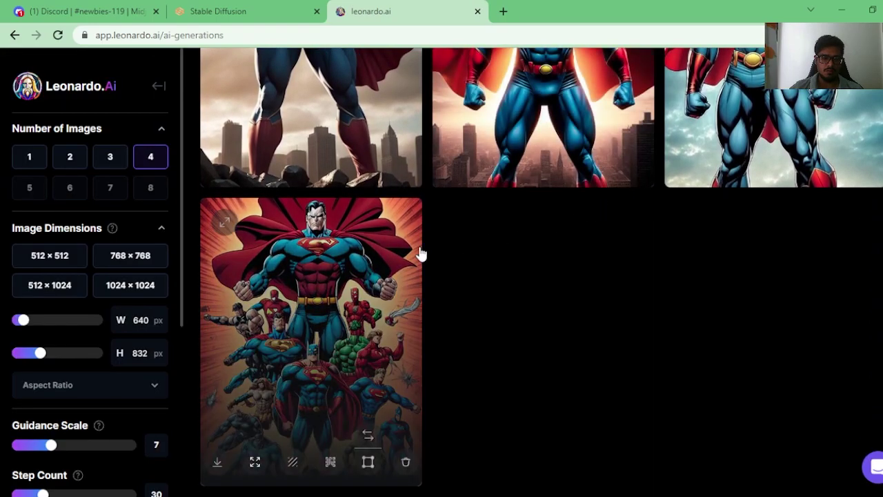
click(41, 10)
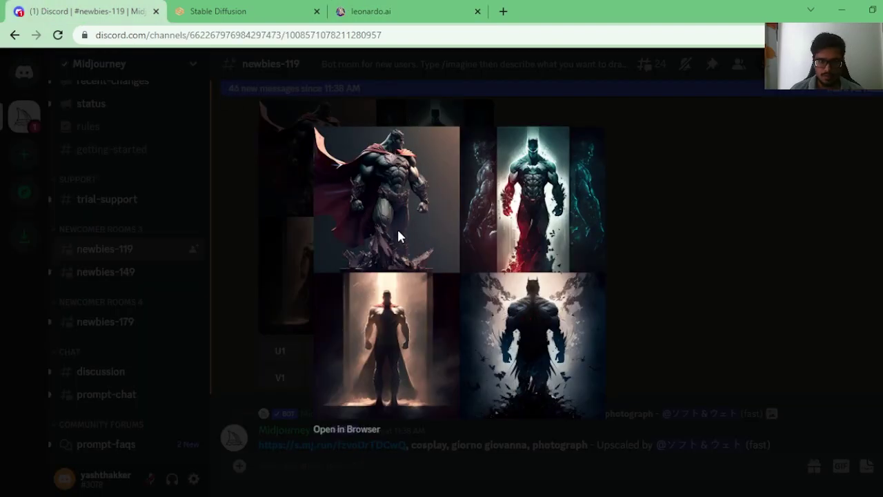
Close the enlarged Midjourney superhero grid
click(334, 471)
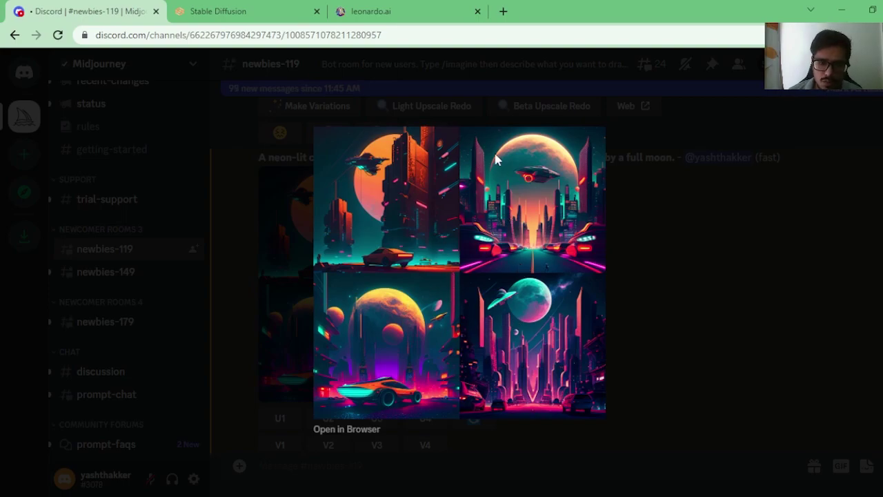
Preview each Stable Diffusion moonlit city image and the combined grid, then open Leonardo.Ai
click(221, 16)
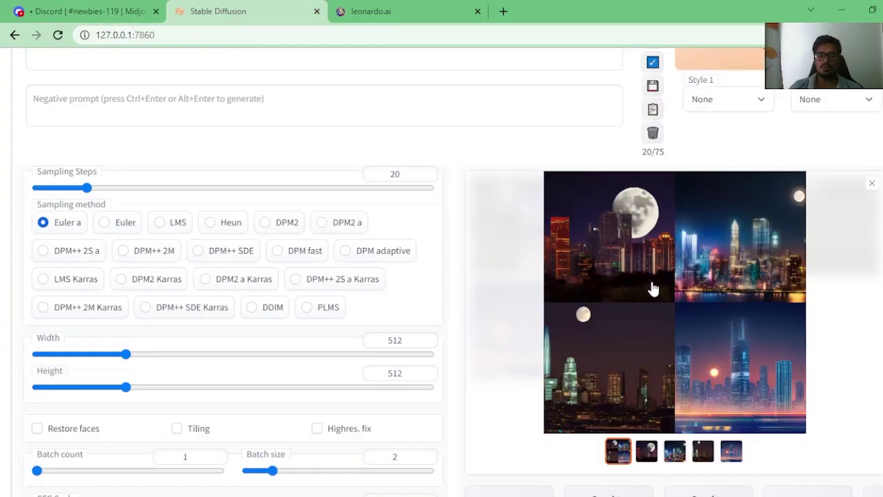
scroll(662, 293, down, 1)
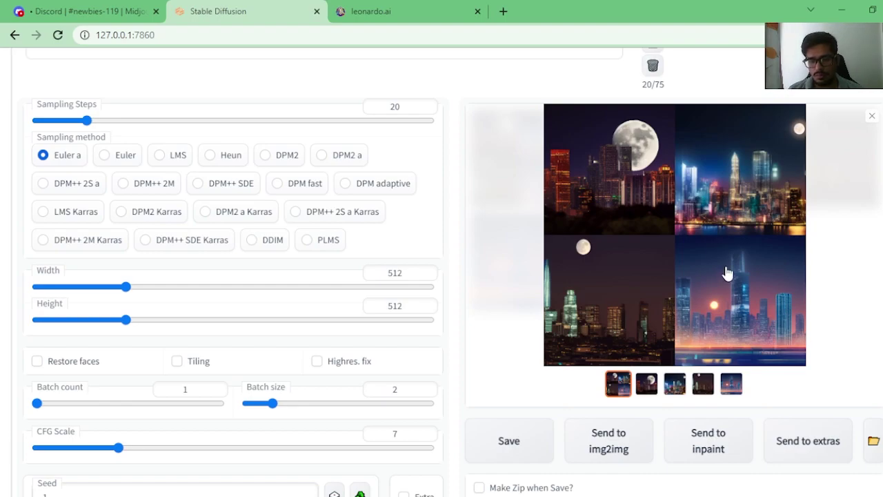
click(646, 384)
click(674, 387)
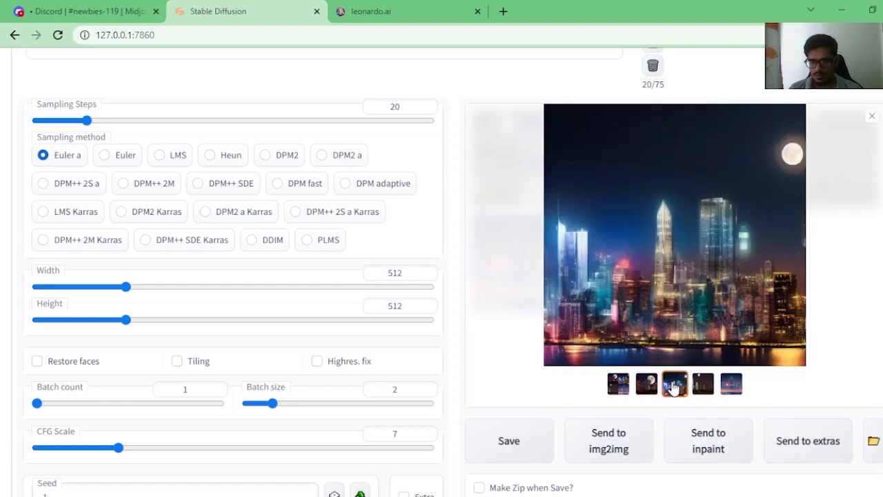
click(705, 385)
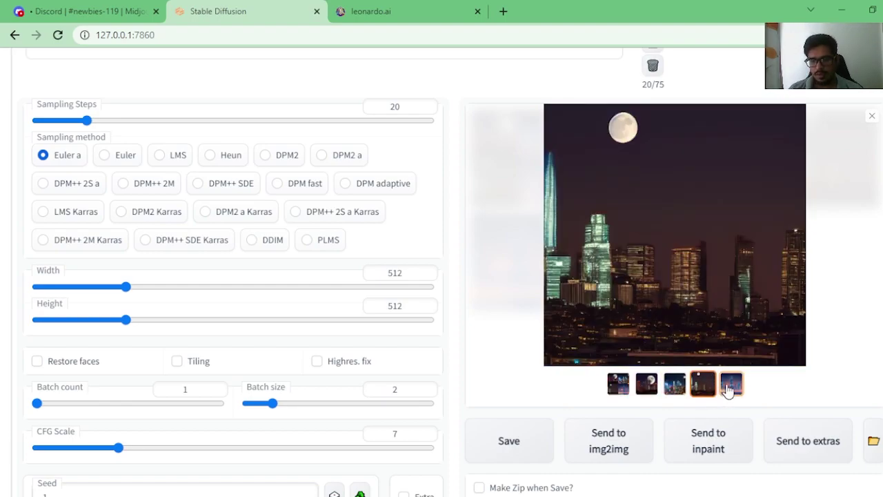
click(731, 384)
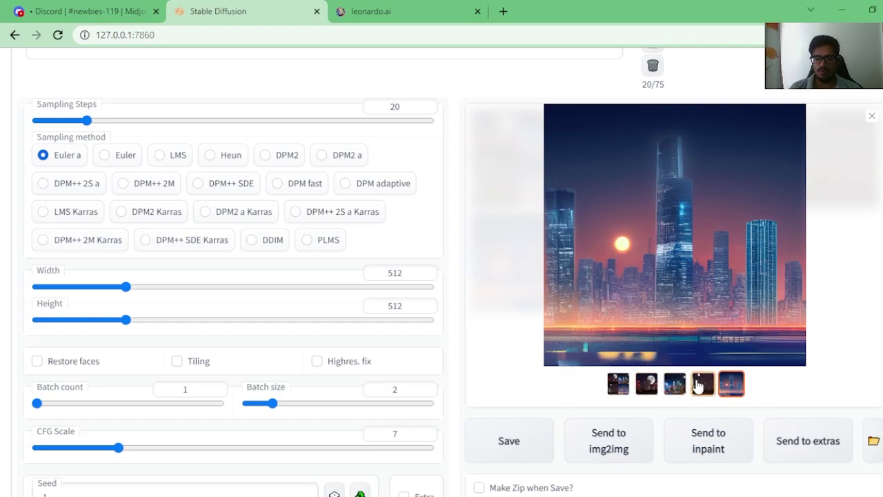
click(646, 383)
click(676, 385)
click(646, 386)
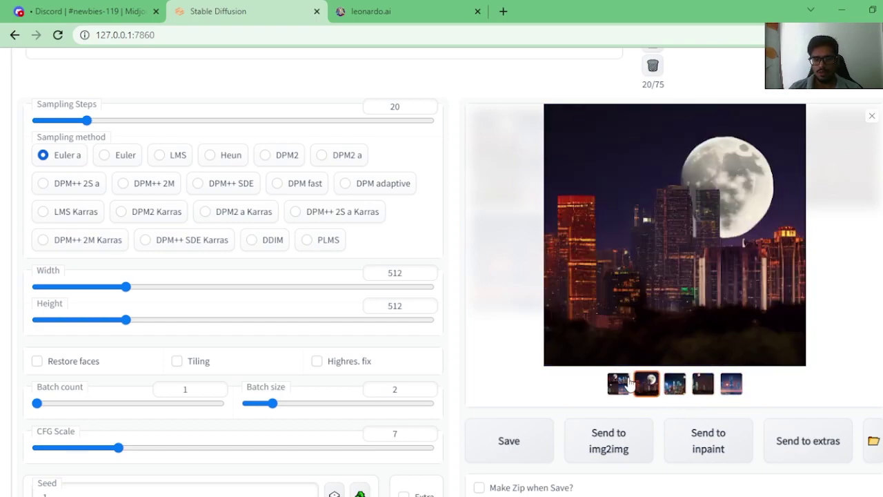
click(618, 383)
click(391, 10)
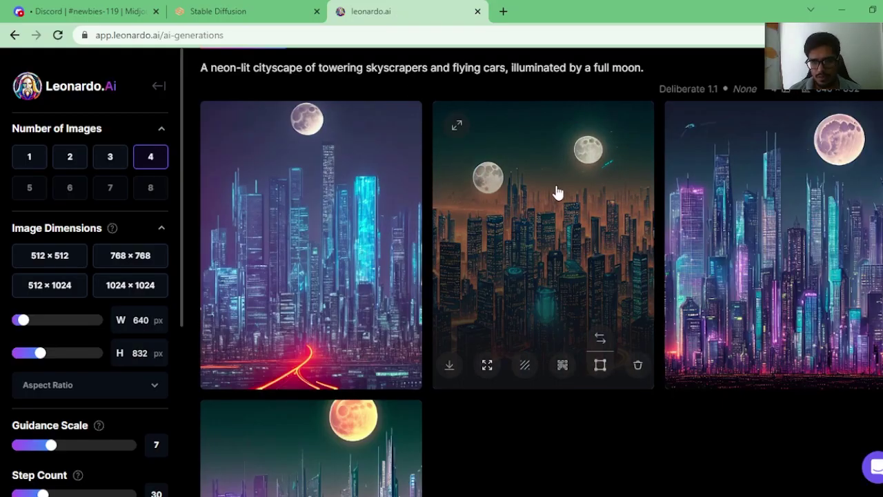
Enlarge the second, third and fourth Leonardo.Ai neon city images, then return to Discord
click(567, 228)
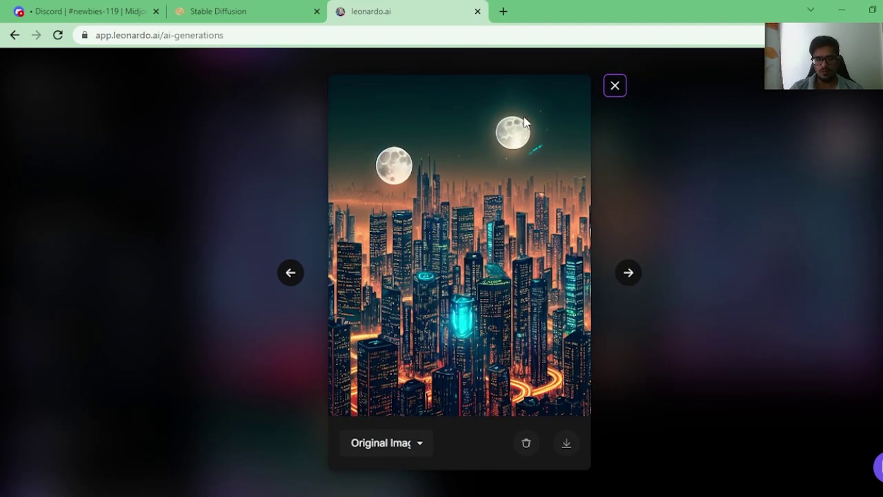
click(615, 86)
click(713, 178)
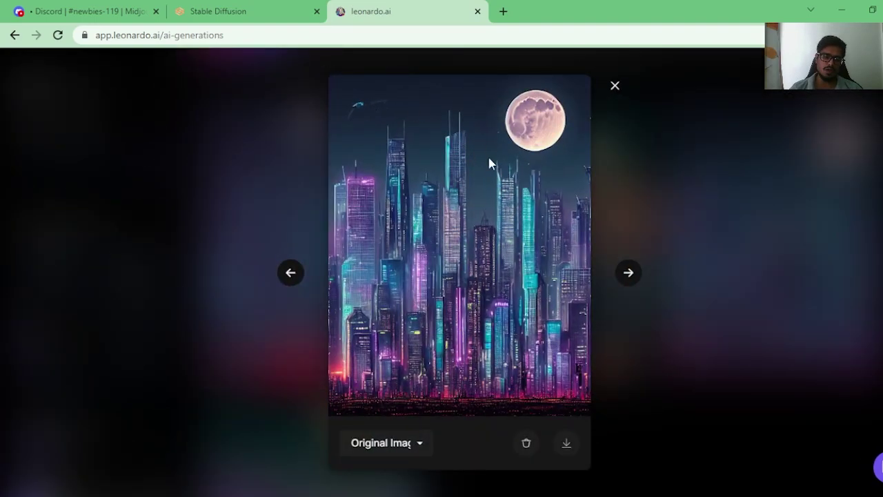
click(612, 231)
scroll(365, 331, down, 4)
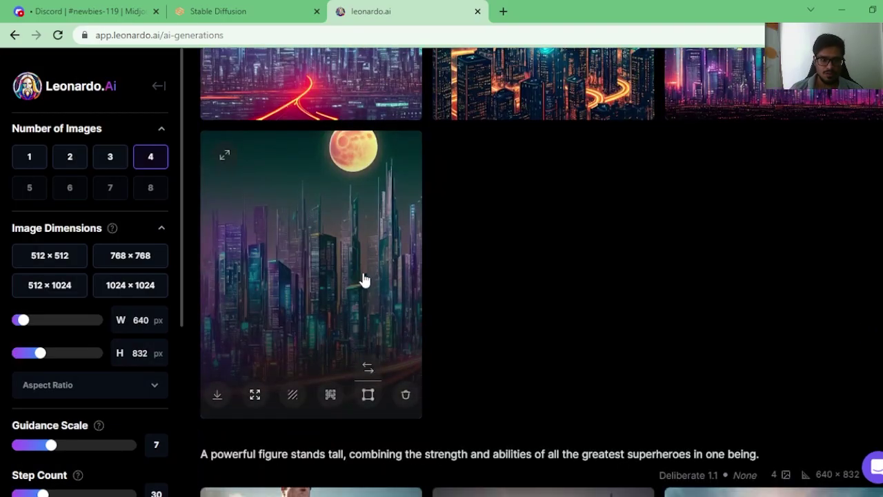
click(364, 279)
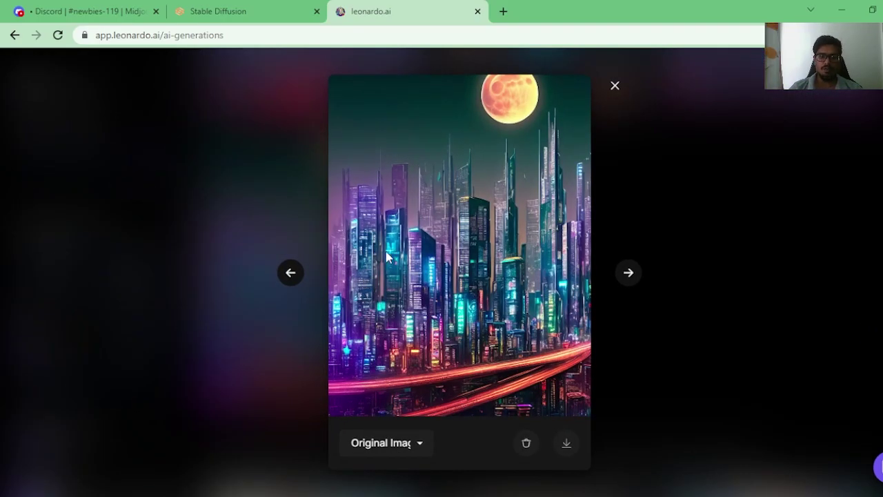
key(Escape)
scroll(451, 225, up, 5)
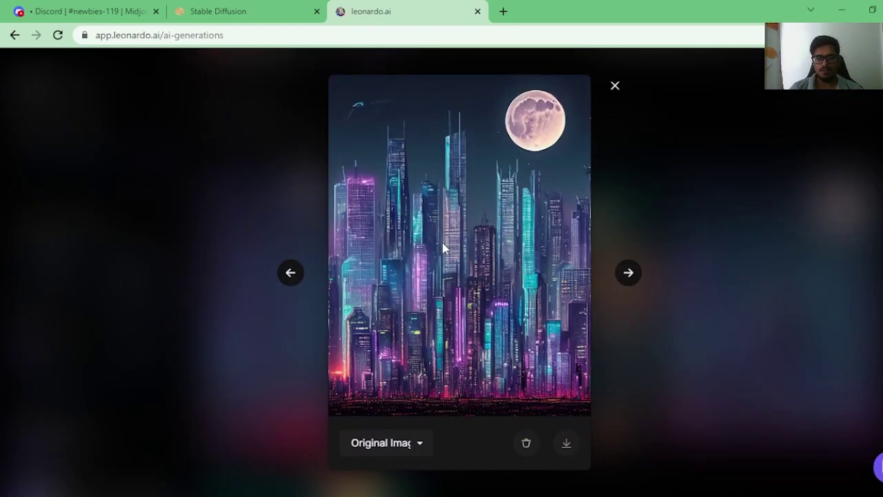
key(Escape)
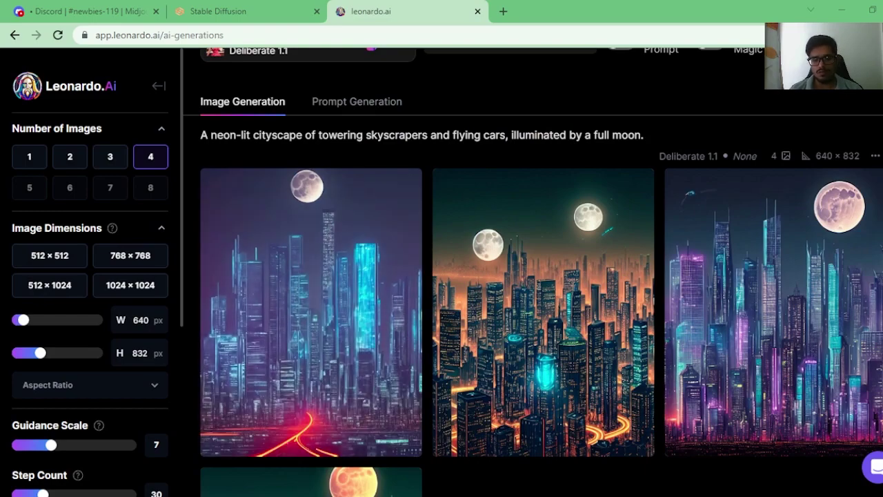
key(ctrl+1)
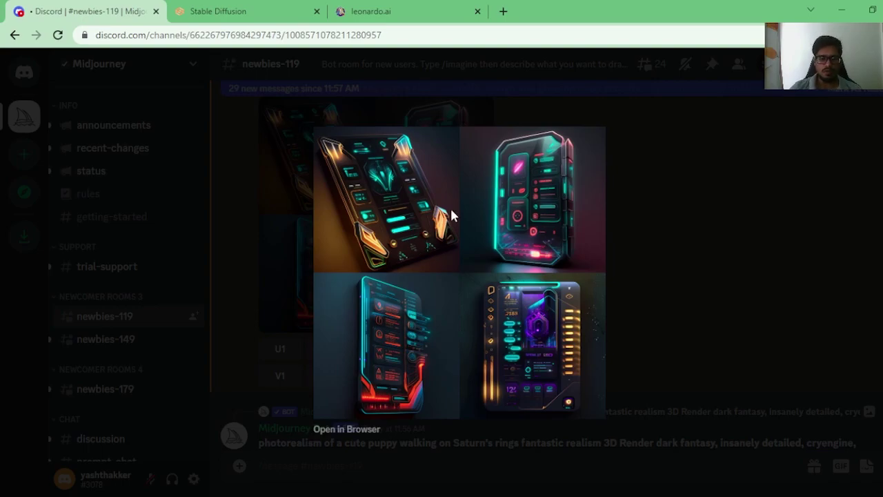
Bring up Stable Diffusion's teal-glowing smartphone interface result
click(235, 11)
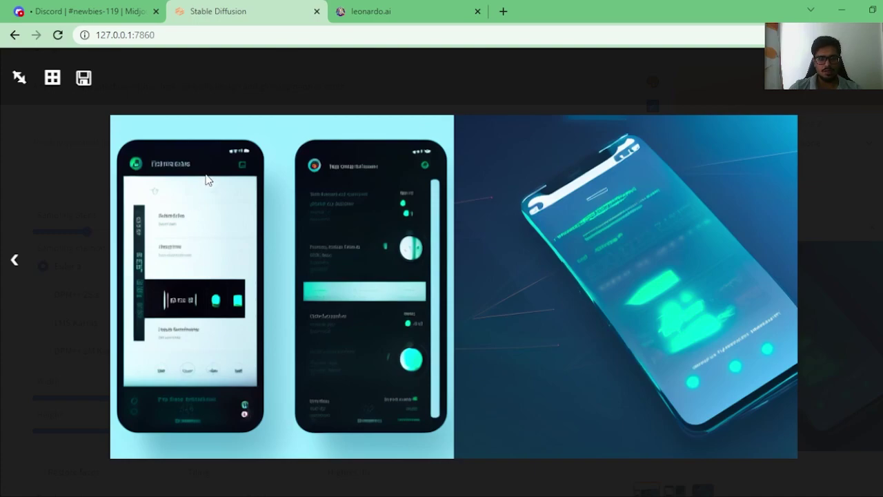
Enlarge each of Leonardo.Ai's four phone interface images in turn, then return to Midjourney
click(371, 14)
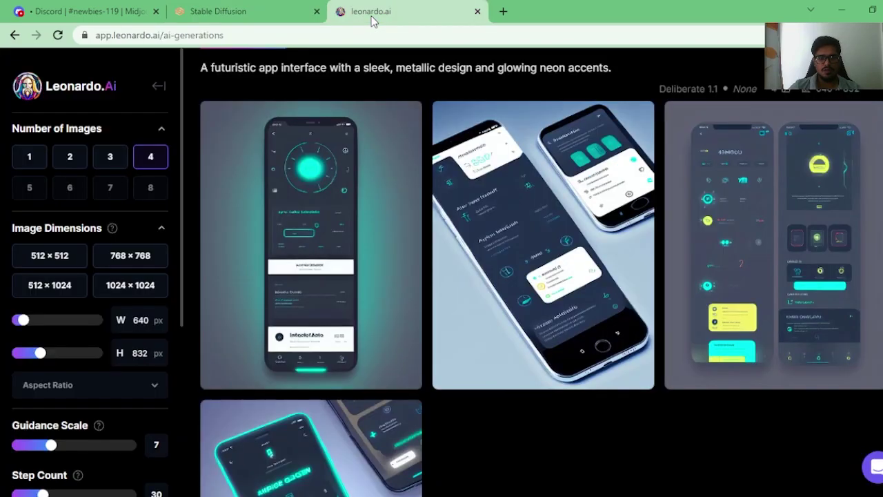
click(281, 216)
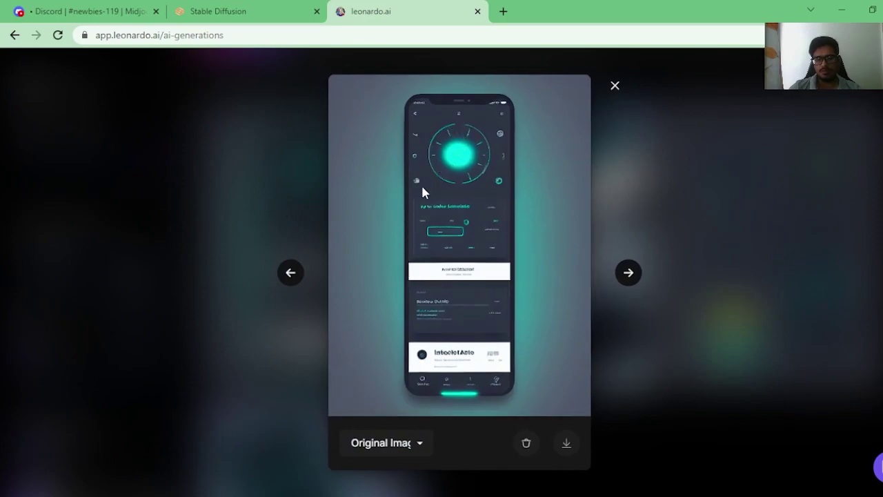
key(Escape)
click(696, 224)
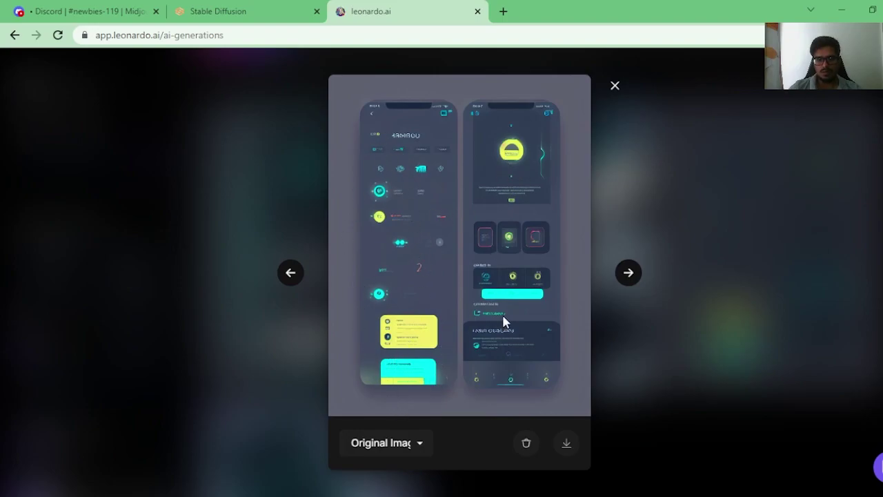
key(Escape)
scroll(272, 442, down, 3)
click(351, 262)
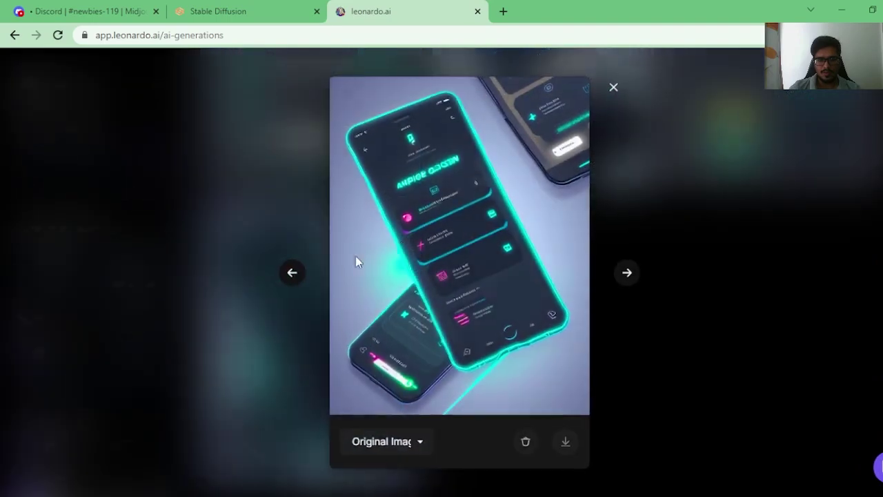
key(Escape)
scroll(552, 193, up, 3)
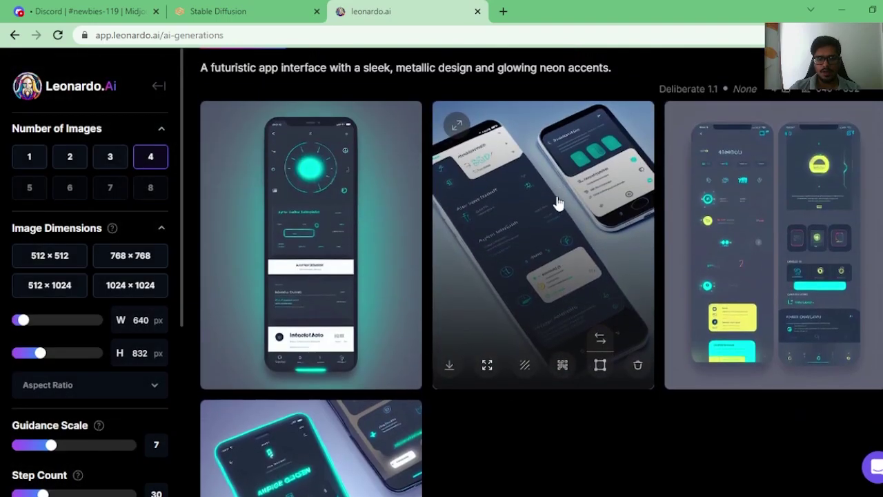
click(564, 238)
key(Escape)
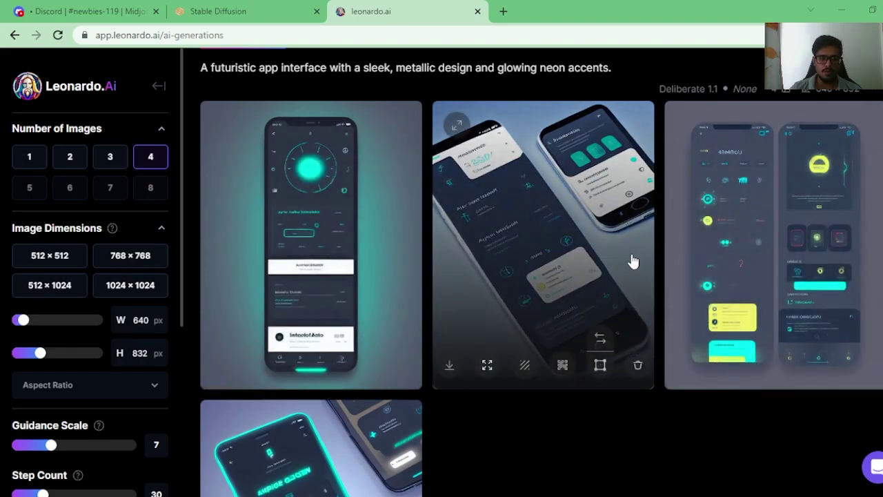
click(83, 11)
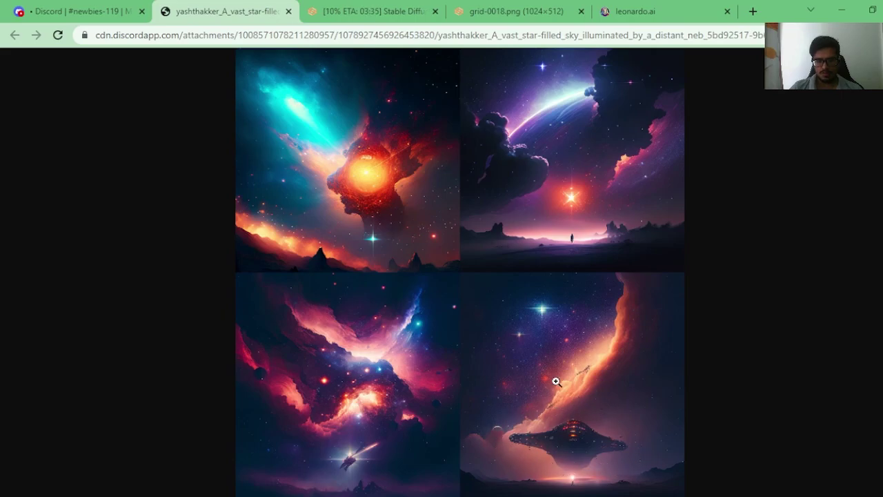
Zoom Midjourney's starfield-and-spacecraft grid to full size and back, then show Stable Diffusion's grid-0018
click(570, 437)
click(604, 433)
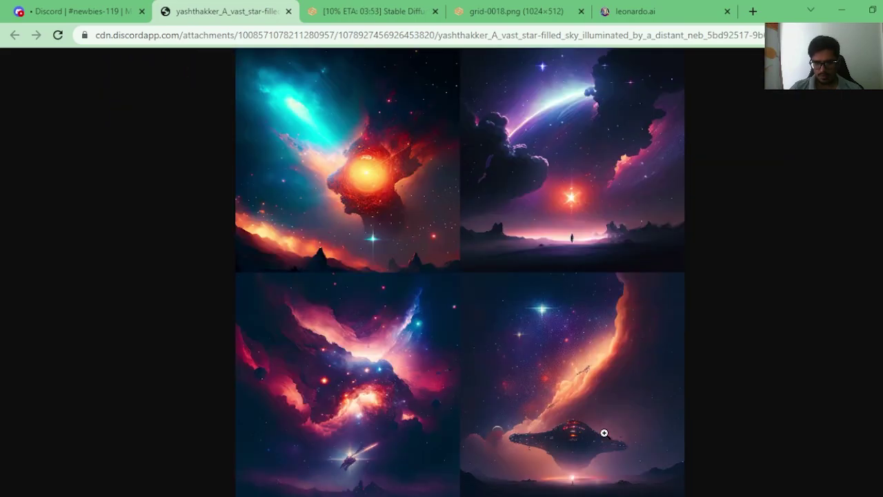
click(506, 16)
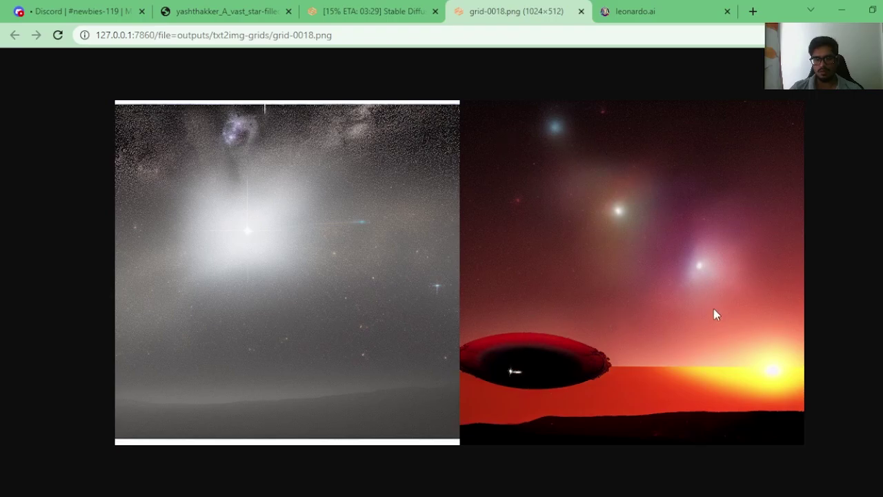
Scroll through Leonardo.Ai's four nebula-and-spacecraft generations
click(624, 17)
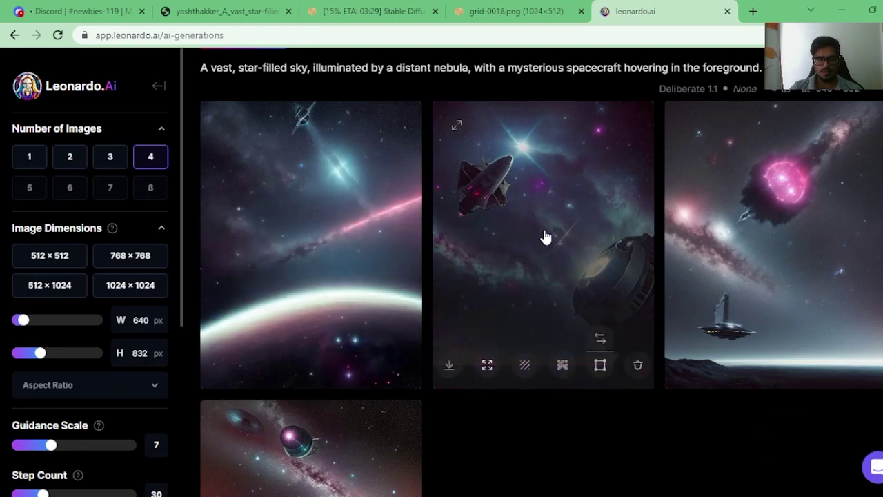
scroll(517, 296, down, 2)
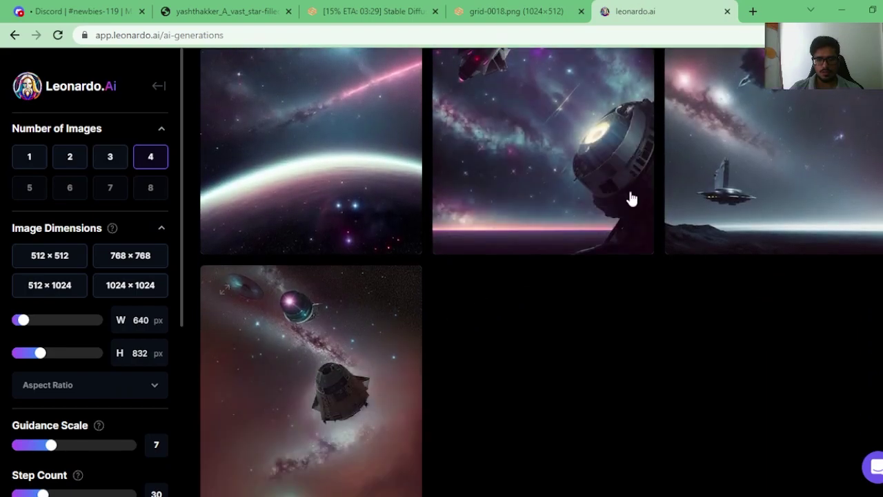
scroll(628, 186, up, 1)
scroll(755, 122, up, 1)
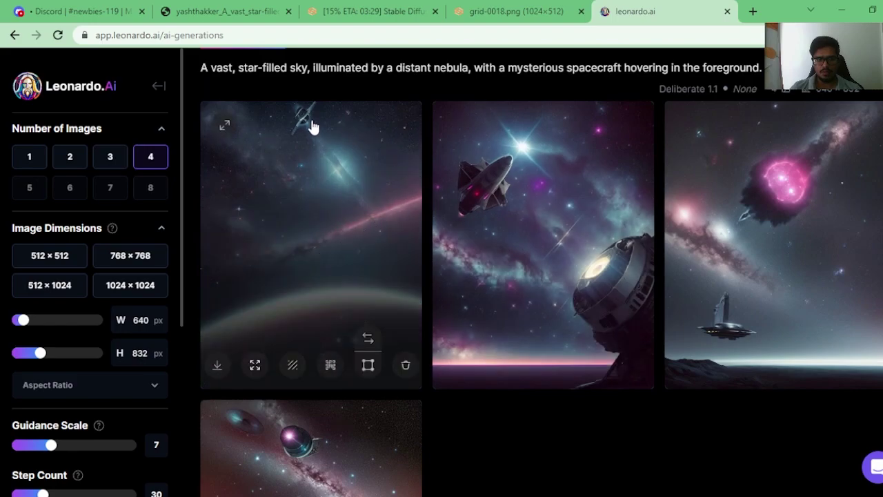
scroll(718, 217, down, 1)
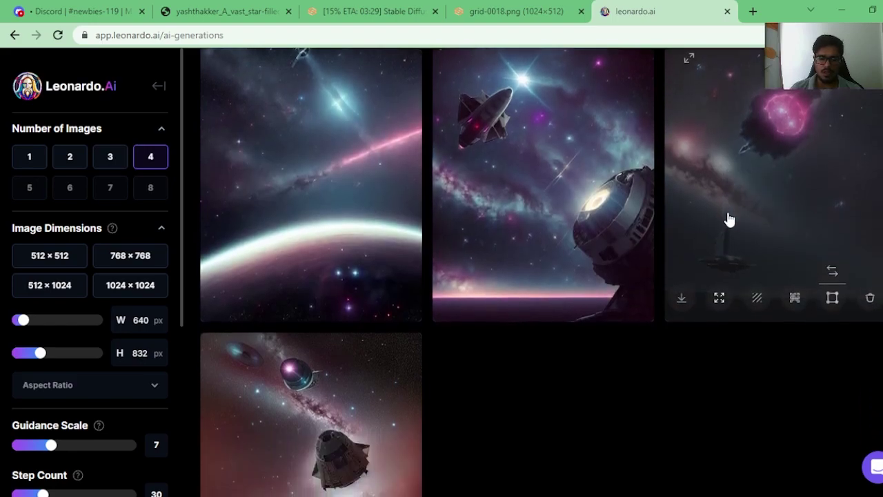
scroll(680, 176, down, 1)
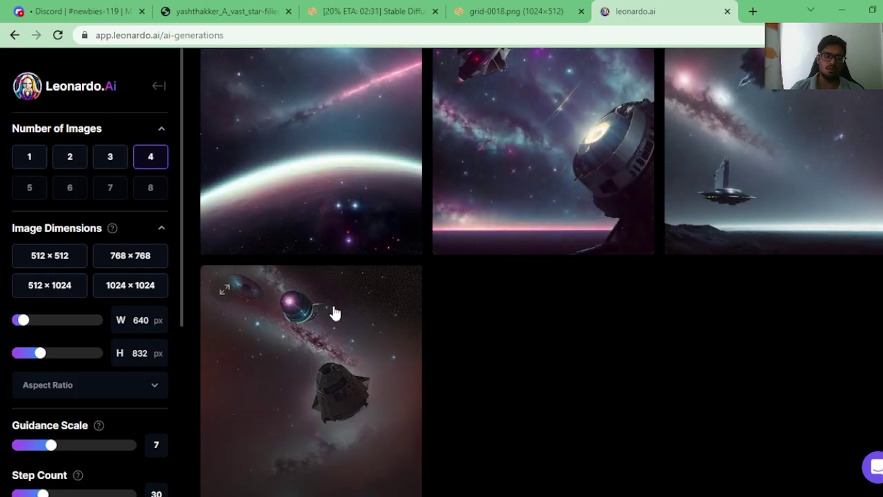
scroll(335, 311, up, 2)
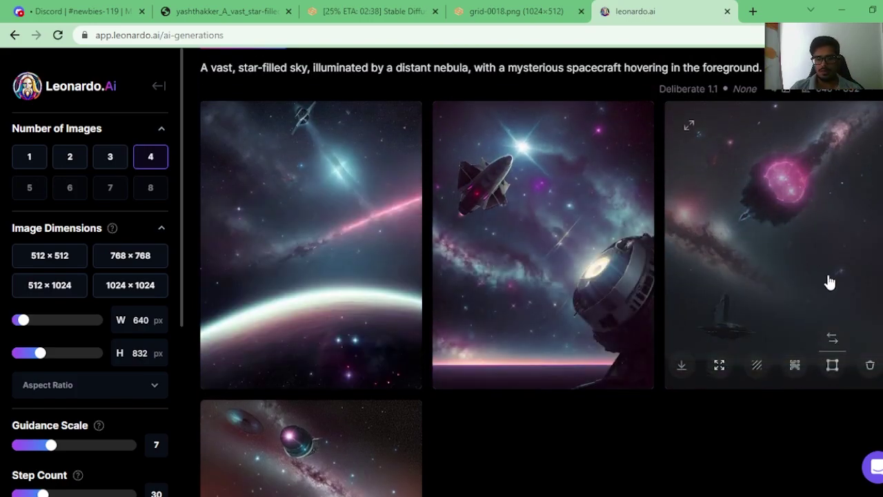
scroll(471, 227, down, 3)
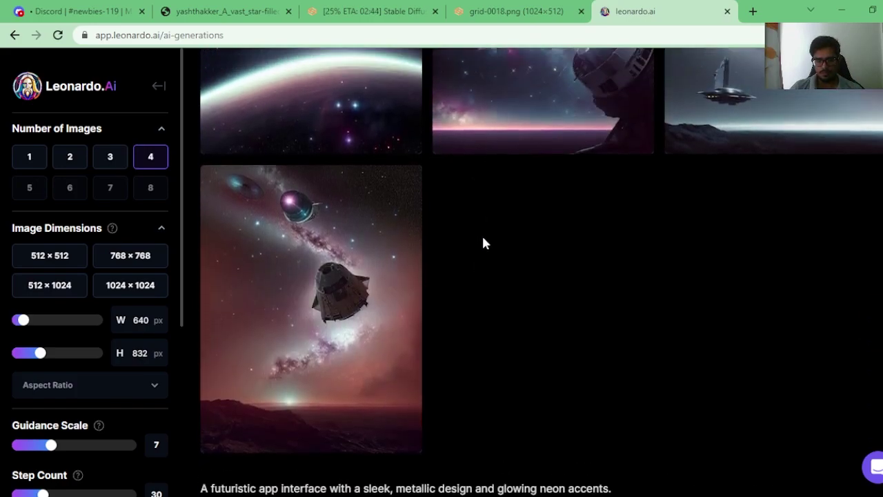
scroll(483, 242, up, 4)
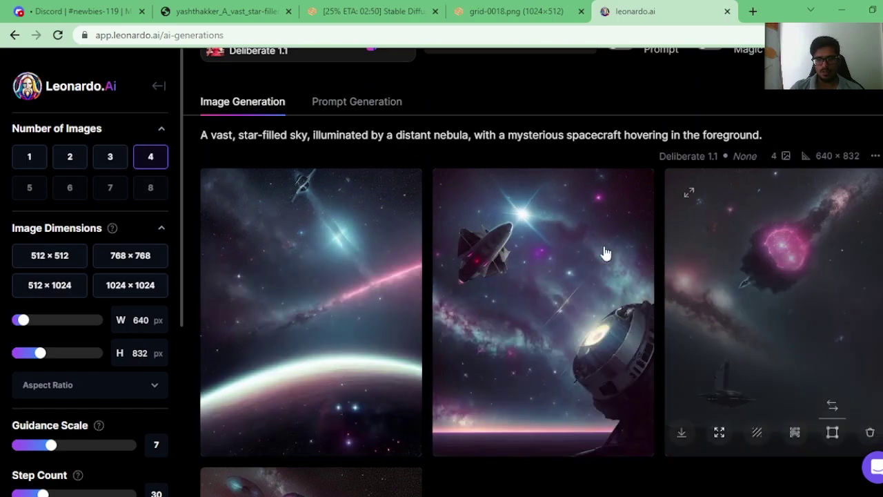
scroll(352, 266, down, 3)
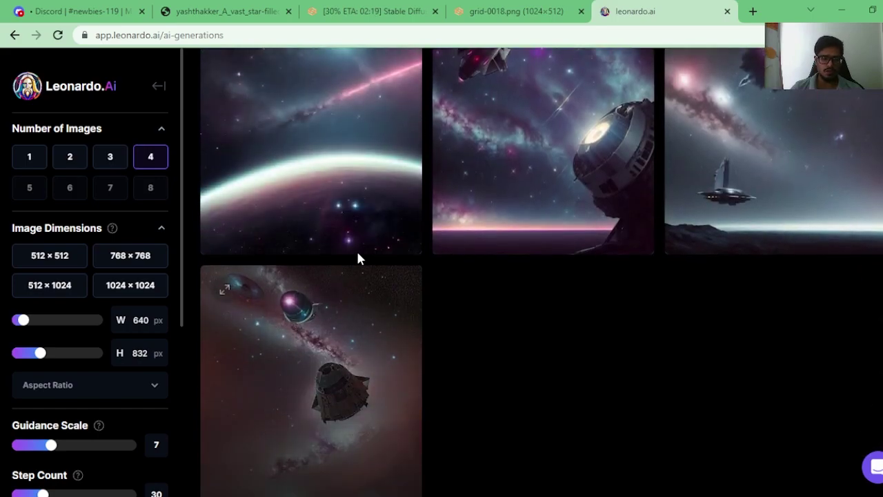
scroll(356, 256, up, 3)
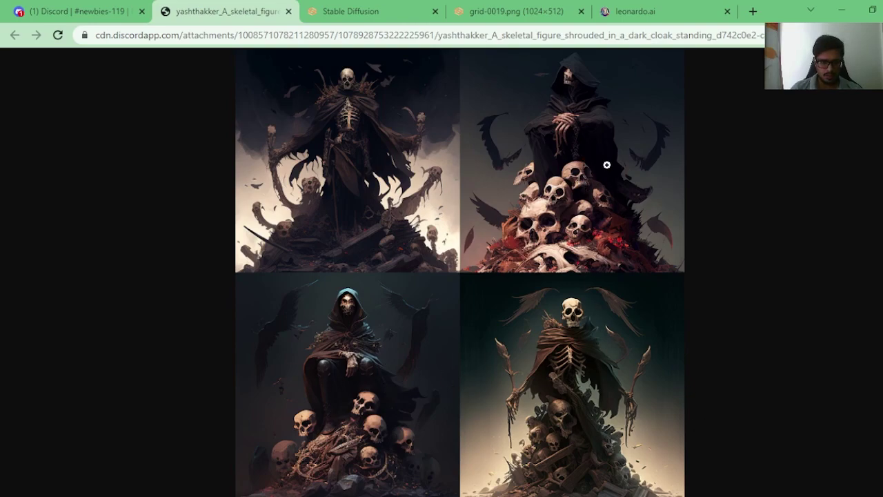
Enlarge Midjourney's cloaked-skeleton grid, then show Stable Diffusion's grid-0019 skeletons
click(362, 116)
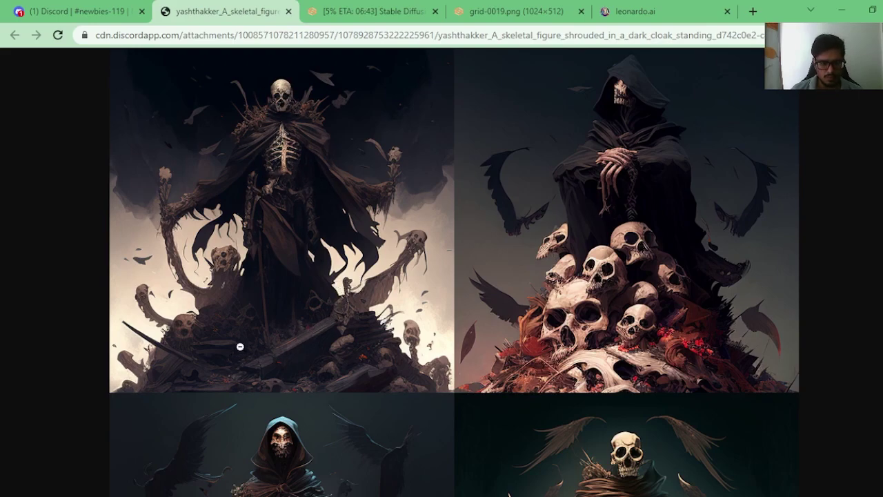
click(509, 19)
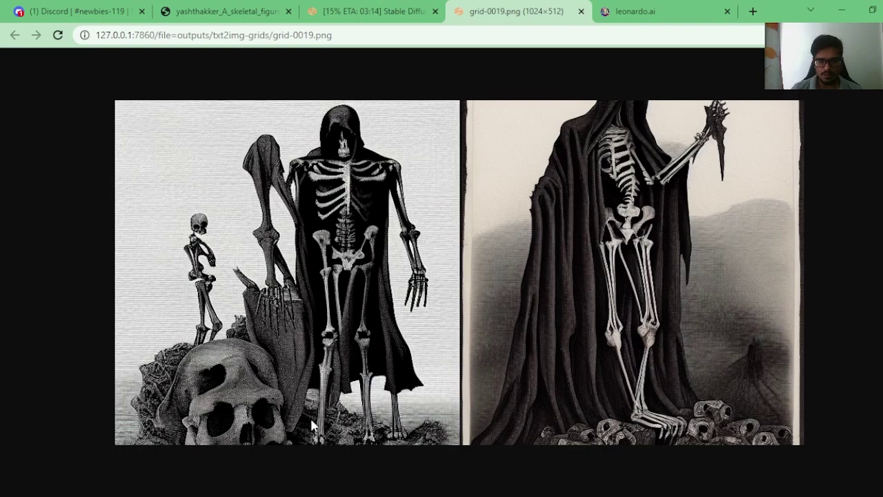
Browse Leonardo.Ai's four cloaked-skeleton generations, then go back to the Stable Diffusion skeleton grid
click(646, 19)
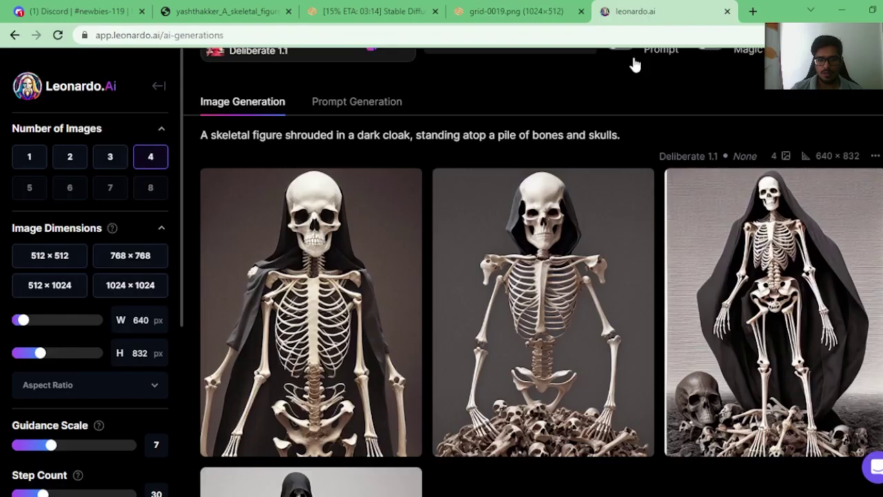
scroll(626, 153, down, 5)
scroll(567, 221, up, 4)
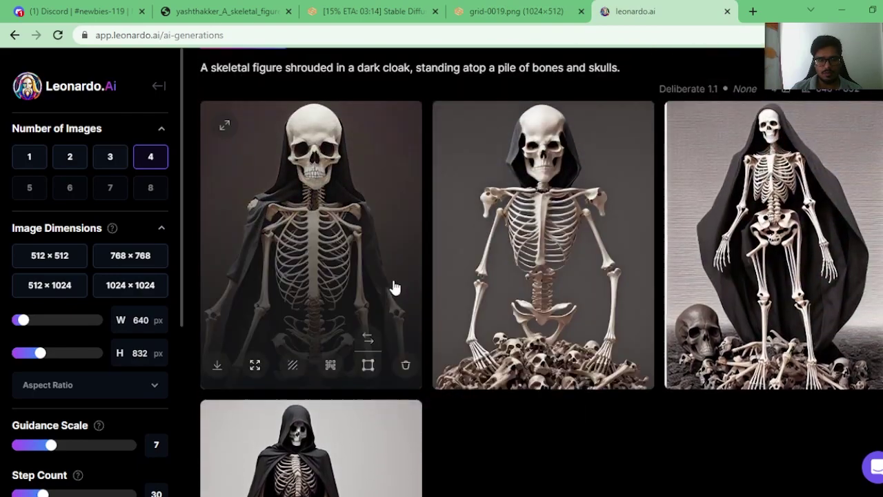
scroll(725, 245, down, 1)
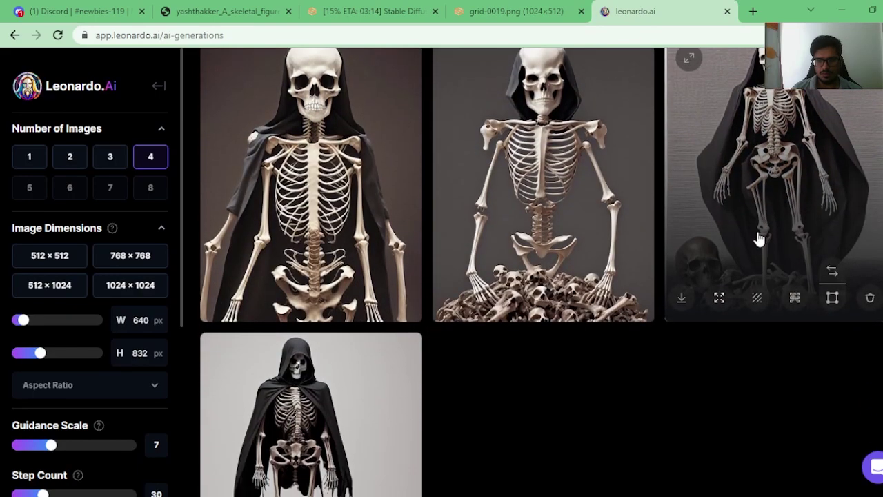
scroll(348, 231, down, 2)
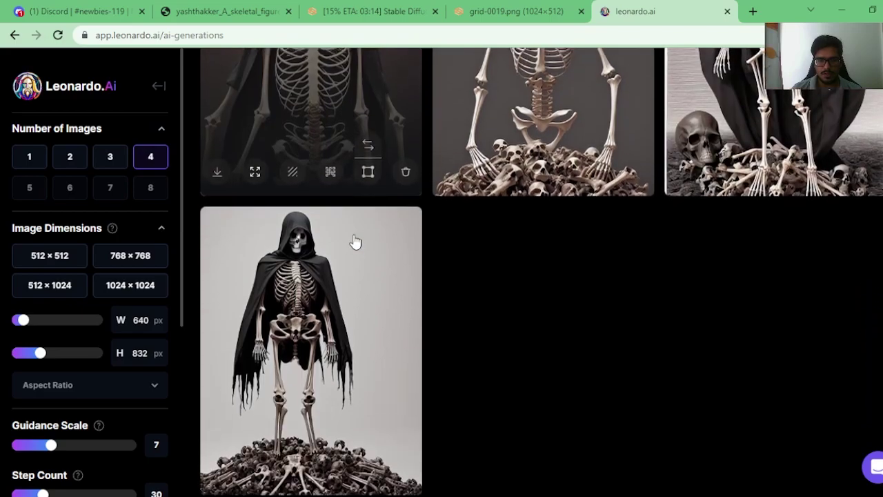
scroll(355, 241, up, 3)
scroll(683, 396, down, 2)
scroll(621, 341, up, 3)
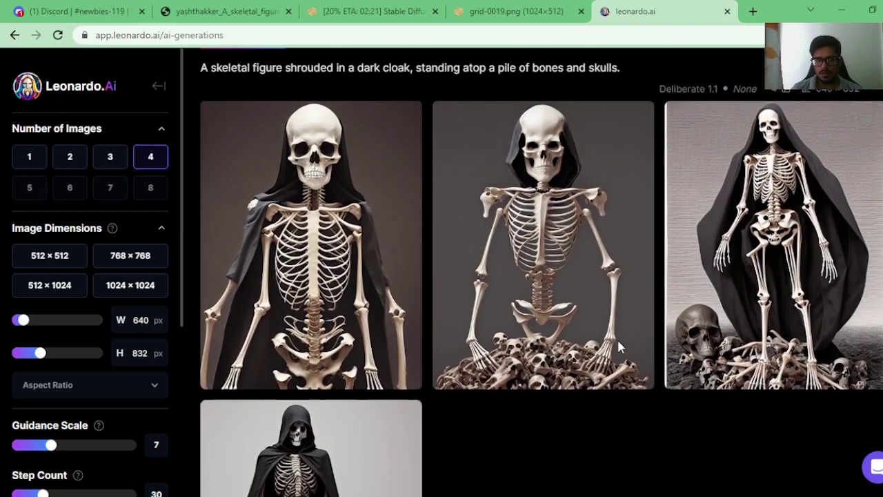
click(477, 13)
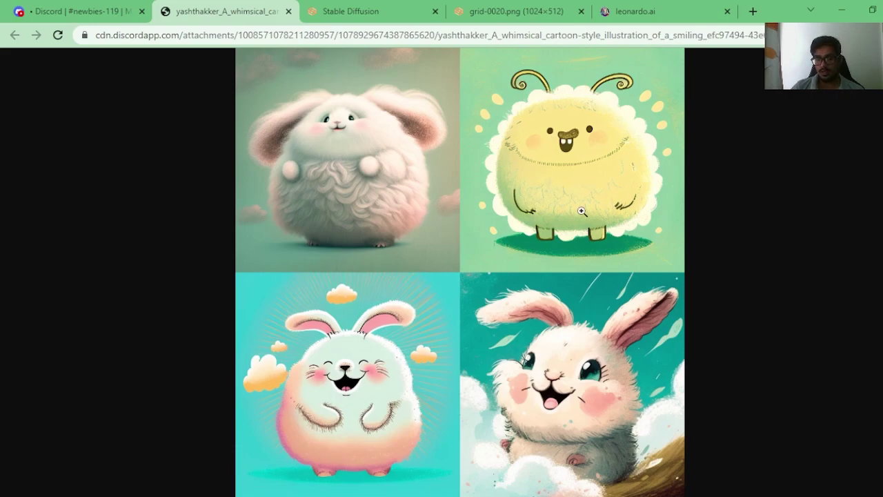
Show Stable Diffusion's grid-0020 bunny image beside Midjourney's bunnies
click(516, 11)
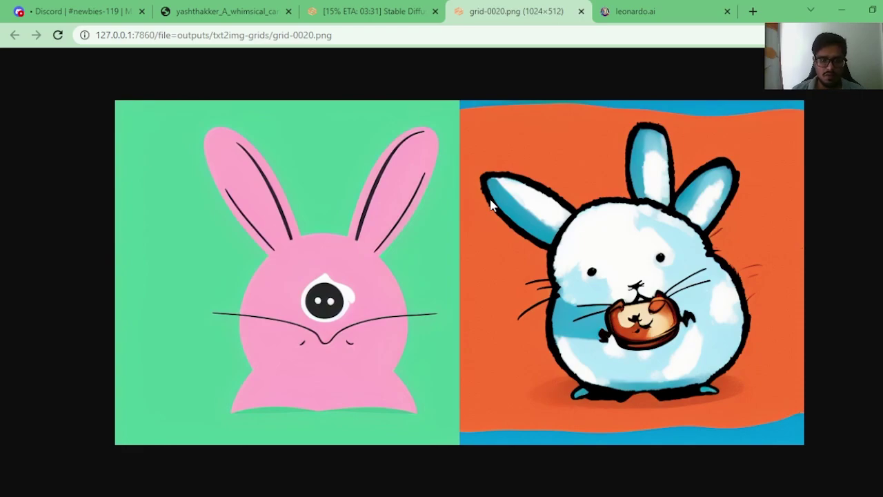
Browse Leonardo.Ai's four Deliberate 1.1 bunny generations, then return to Midjourney's bunny grid
click(633, 11)
scroll(481, 221, down, 2)
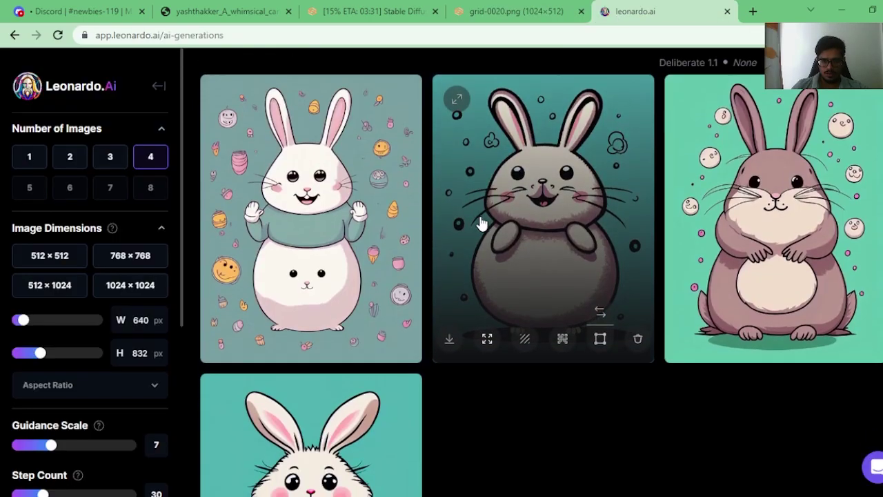
scroll(481, 220, up, 2)
scroll(489, 260, down, 2)
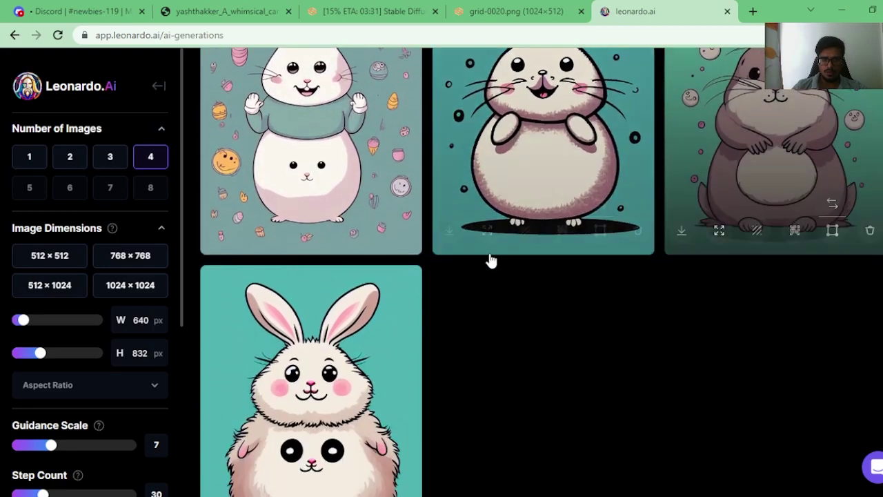
scroll(386, 366, up, 1)
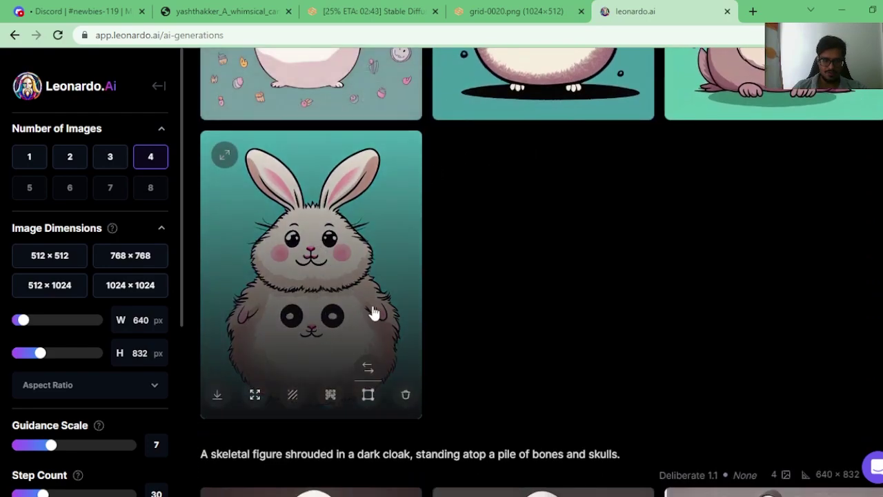
scroll(648, 270, up, 1)
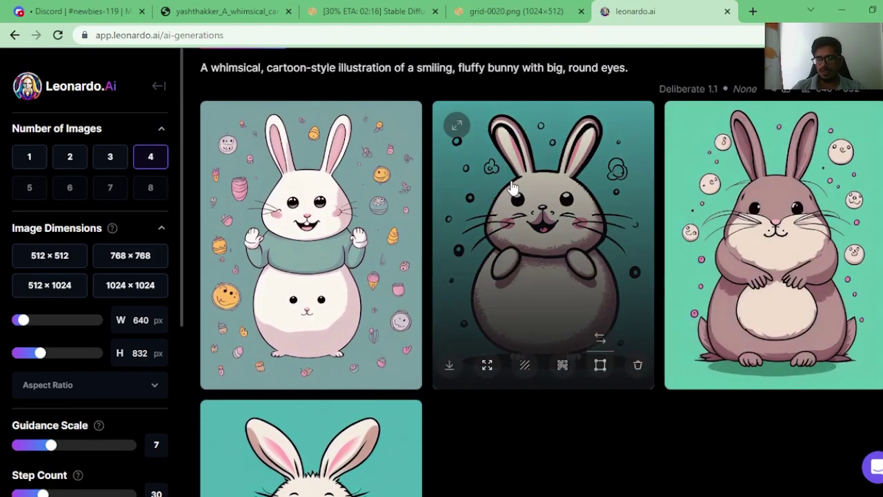
click(221, 13)
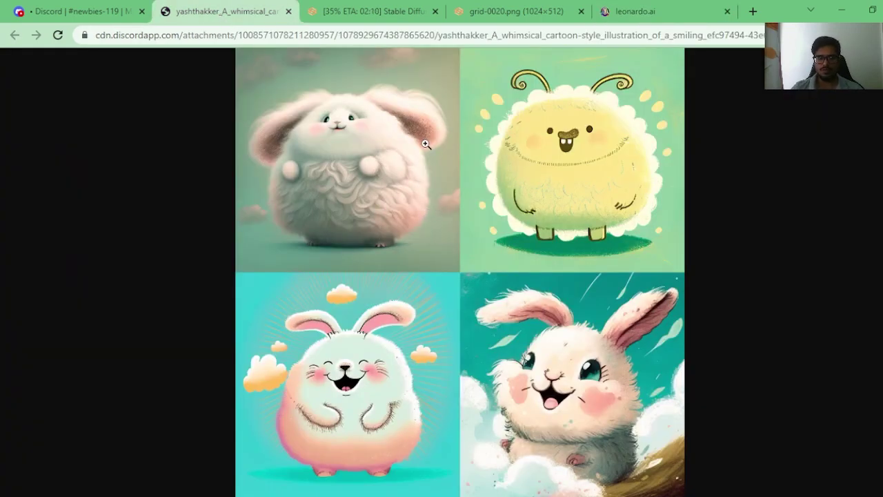
Zoom Midjourney's forest-stream grid in and out, then show Stable Diffusion's grid-0021
click(110, 13)
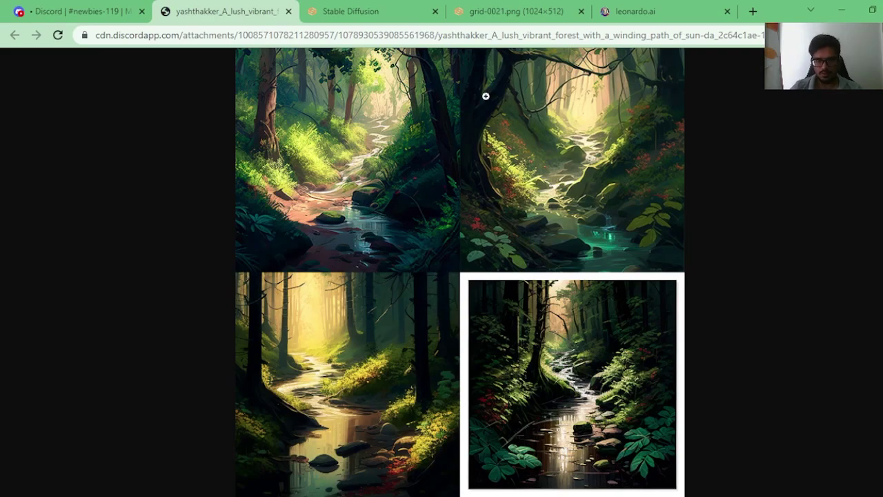
click(383, 113)
click(328, 113)
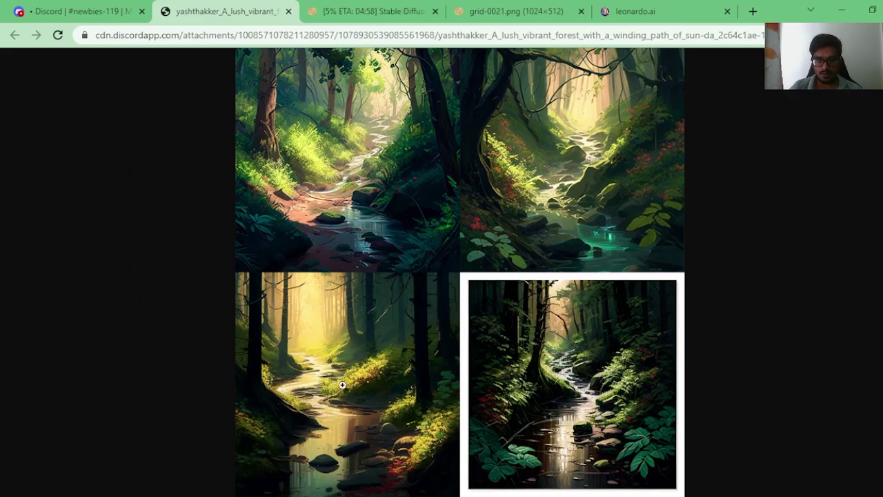
click(513, 12)
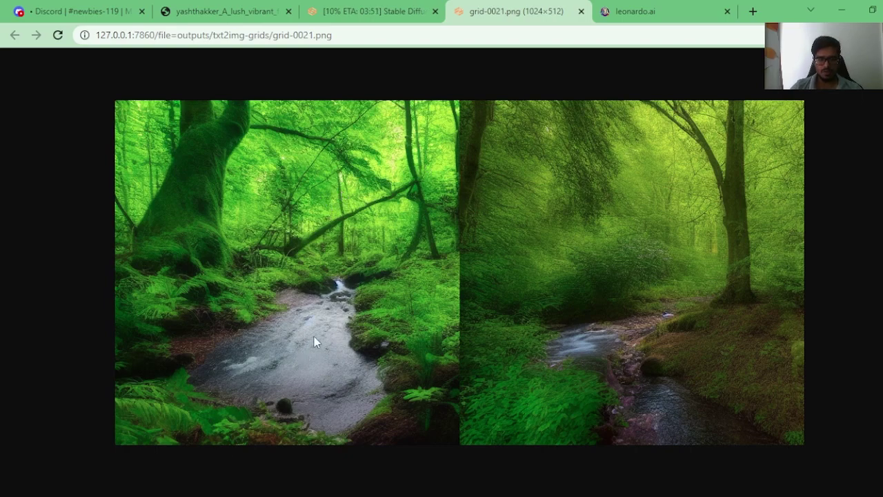
Browse Leonardo.Ai's forest generations, enlarging the fourth, then return to Midjourney's forest grid
click(683, 13)
scroll(324, 310, down, 3)
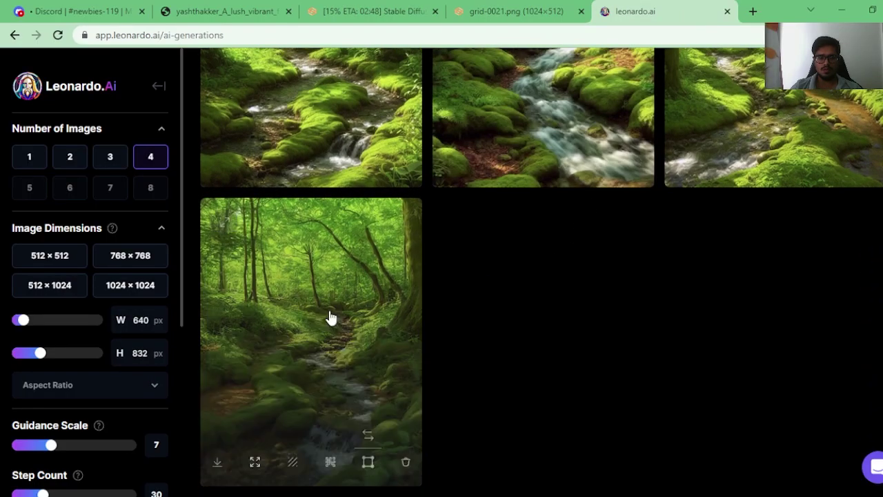
click(298, 325)
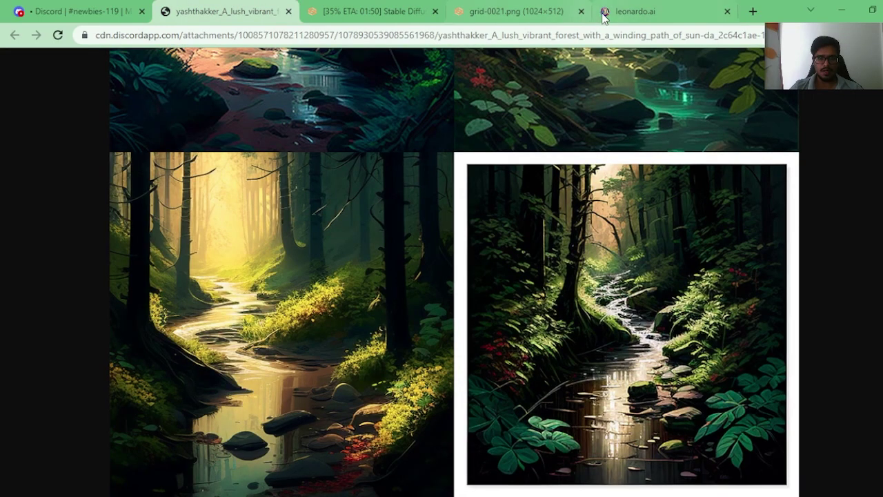
click(604, 17)
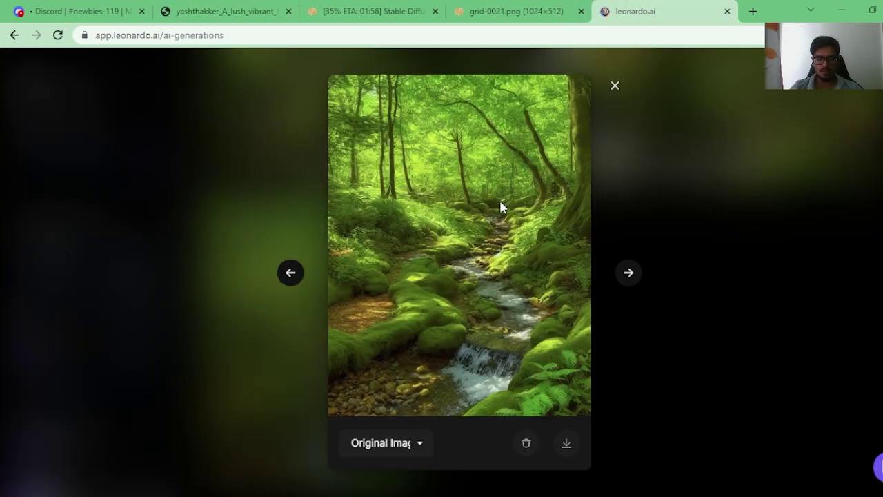
click(227, 11)
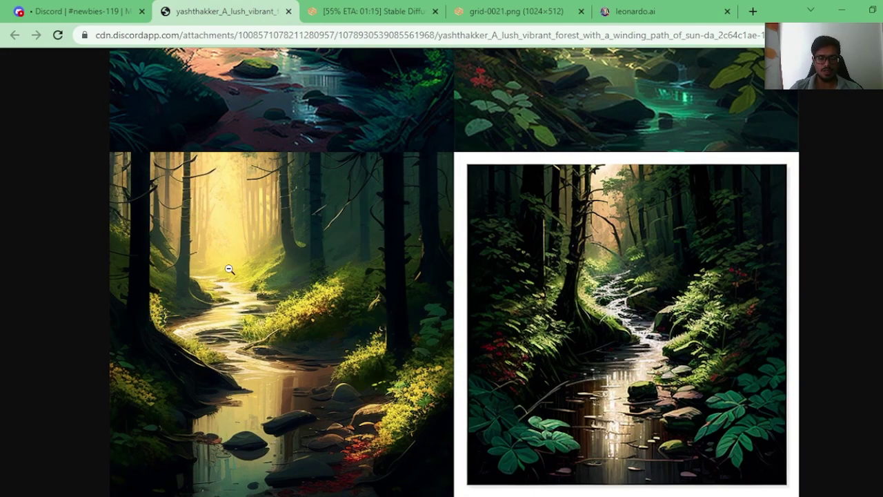
Scroll the Midjourney forest image, then switch back to the Discord chat with the prompts
scroll(273, 345, up, 1)
scroll(273, 344, up, 3)
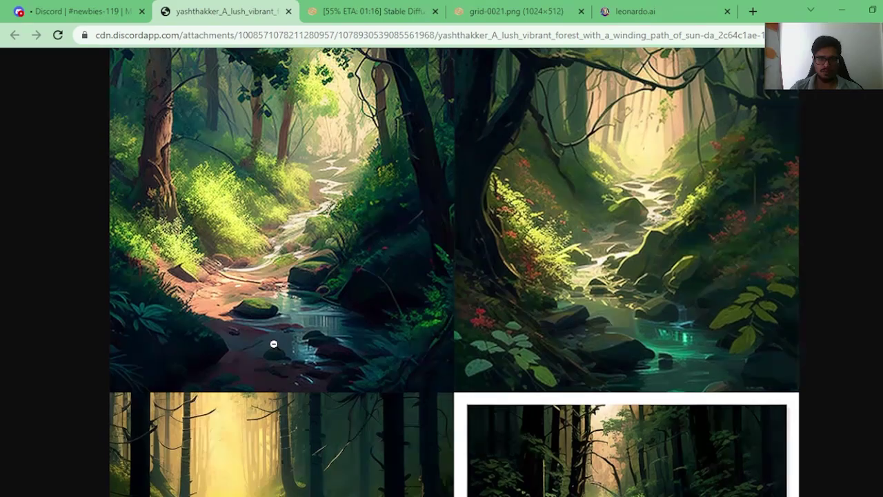
scroll(272, 345, down, 4)
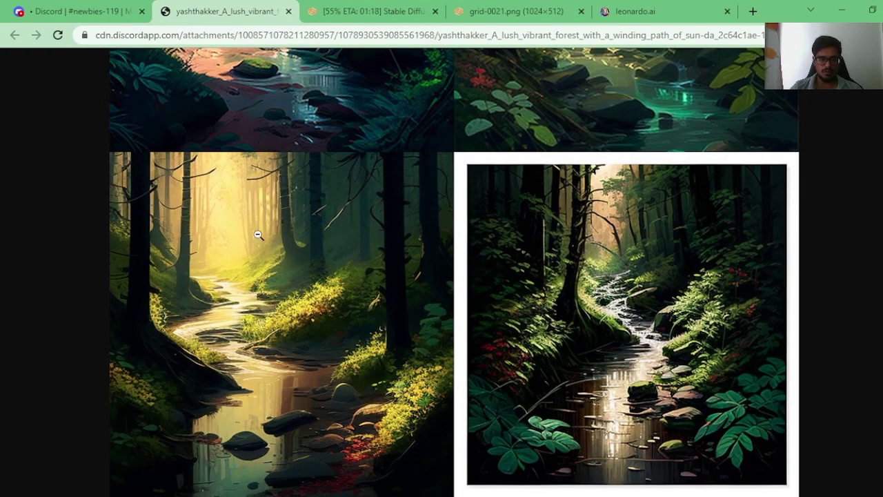
key(ctrl+shift+Tab)
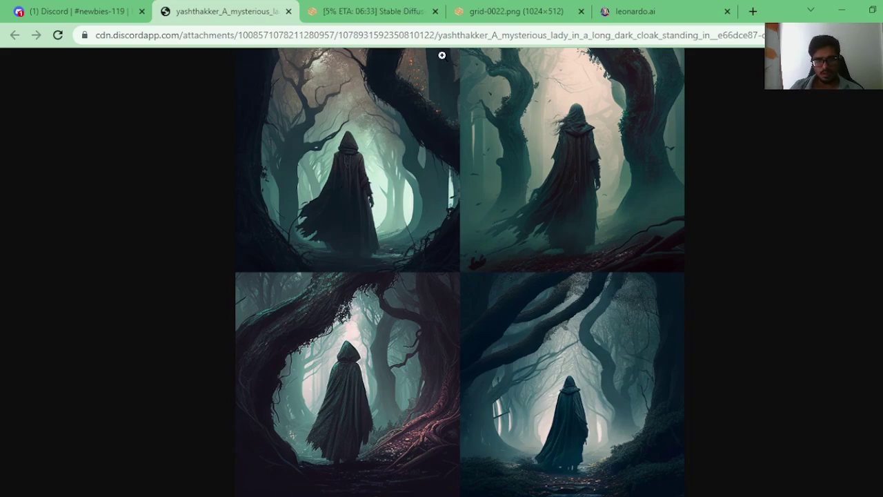
Show Stable Diffusion's grid-0022 cloaked-lady image with black and red figures
click(529, 16)
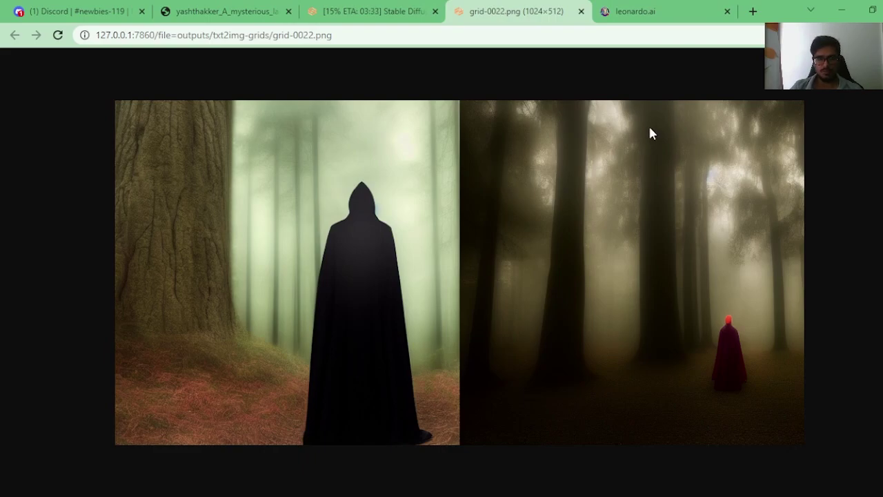
Browse Leonardo.Ai's cloaked-lady generations, enlarging the third, then return to Midjourney's grid
click(643, 13)
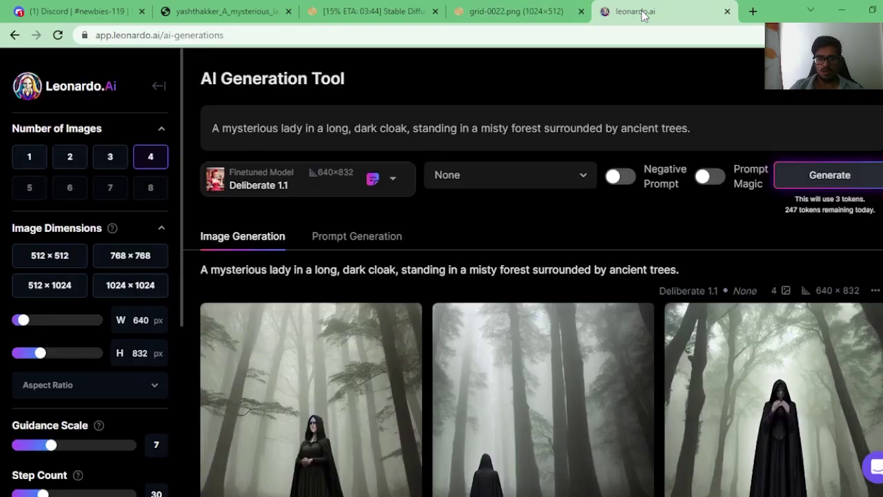
scroll(646, 206, down, 5)
scroll(531, 241, down, 3)
scroll(558, 345, up, 4)
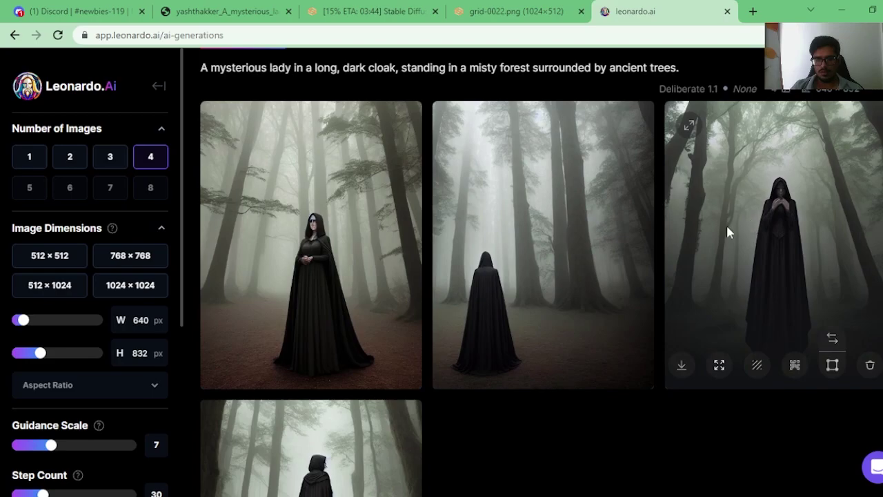
click(725, 231)
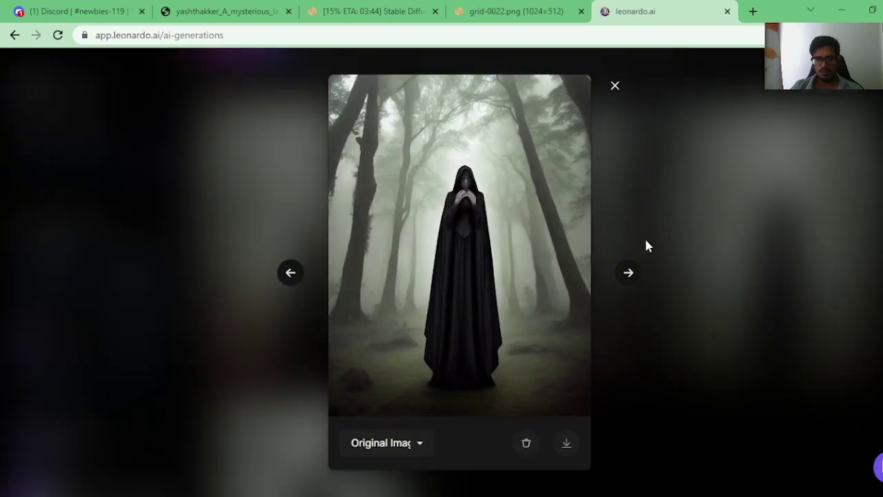
click(595, 253)
scroll(374, 305, down, 2)
key(ctrl+2)
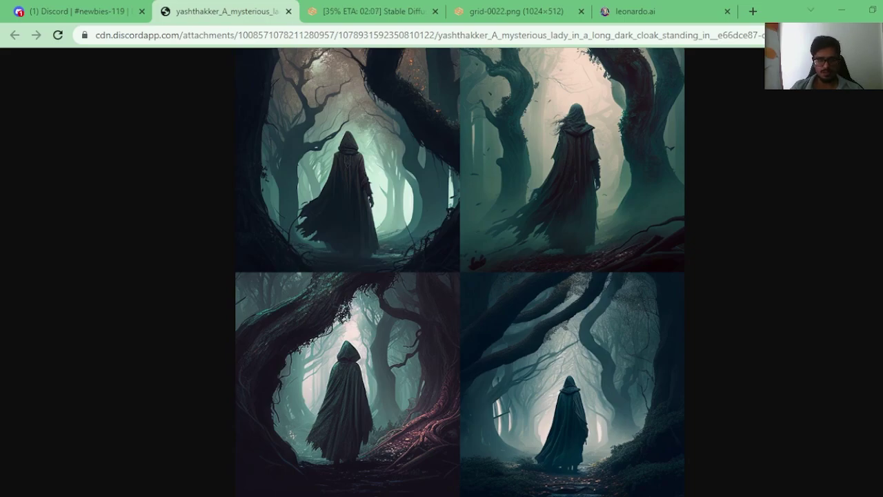
Return to Discord and close the enlarged cloaked-lady image preview
key(ctrl+1)
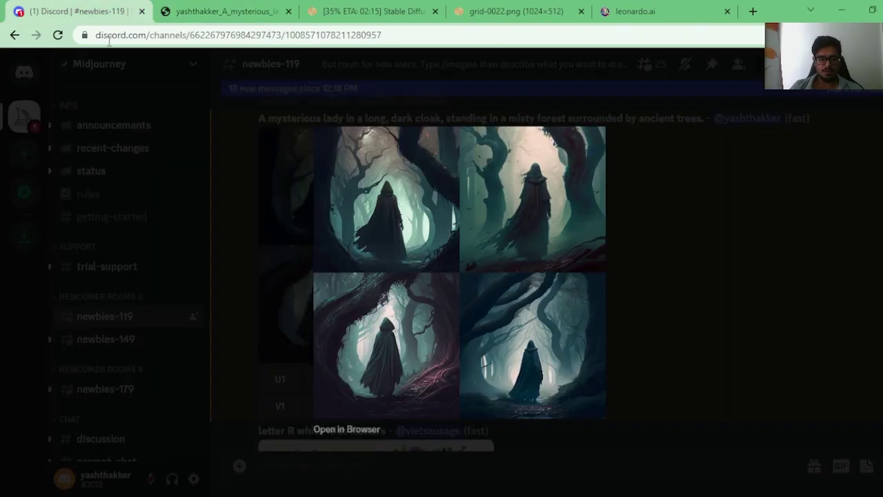
click(302, 291)
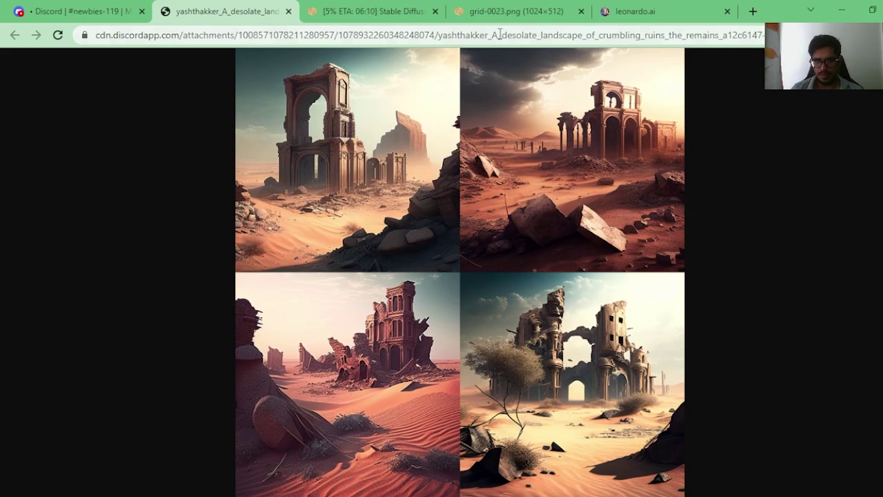
Show Stable Diffusion's two desert-ruins images in the grid-0023.png tab
click(512, 13)
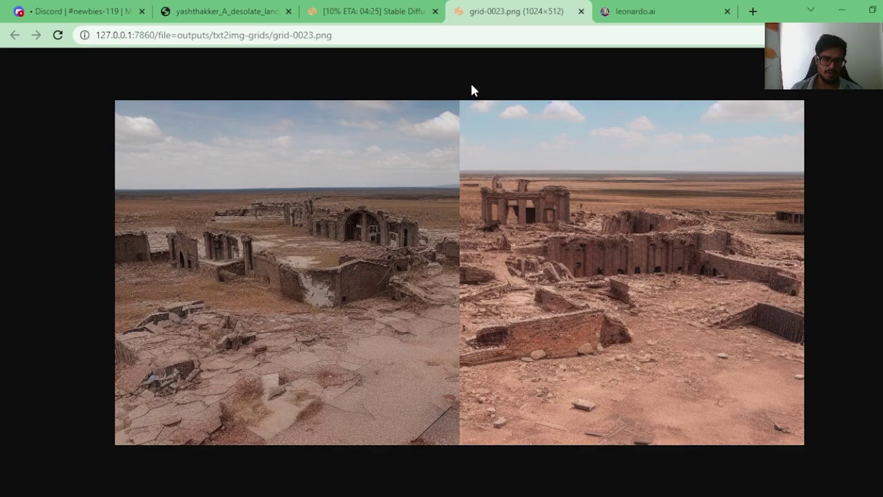
View Leonardo.Ai's first and middle ruins generations full-size, closing each afterwards
click(635, 11)
scroll(514, 145, down, 4)
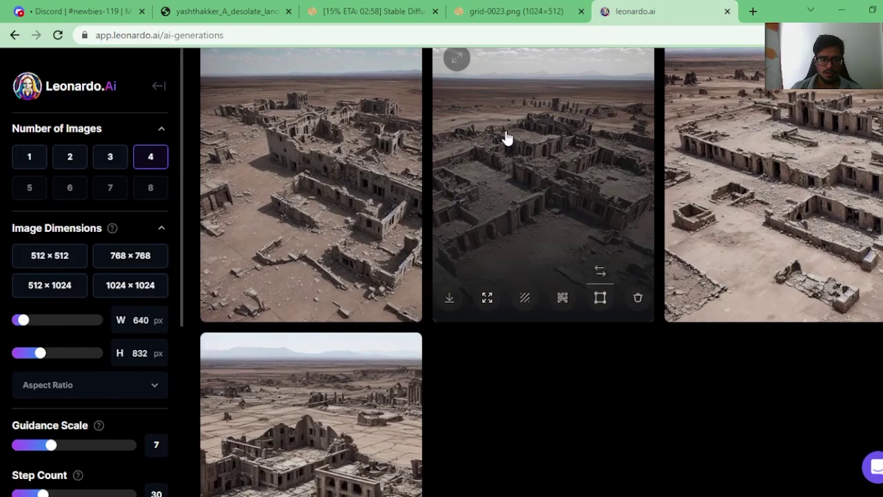
click(363, 150)
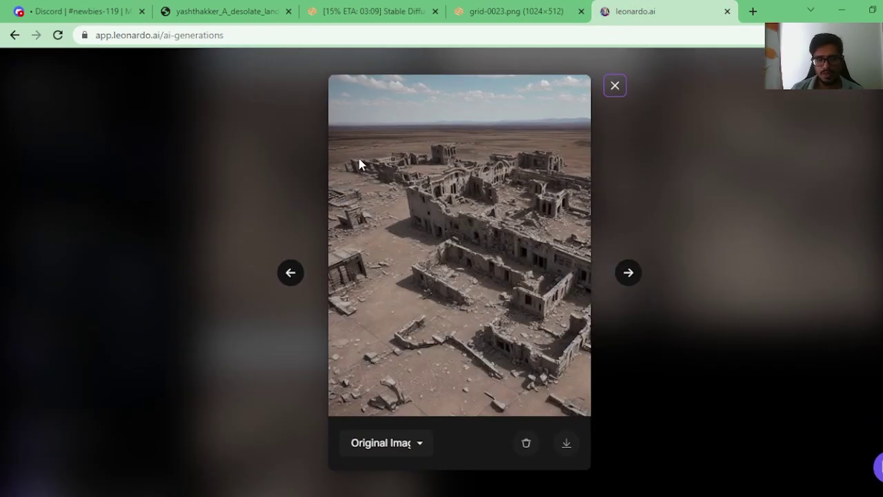
key(Escape)
click(581, 227)
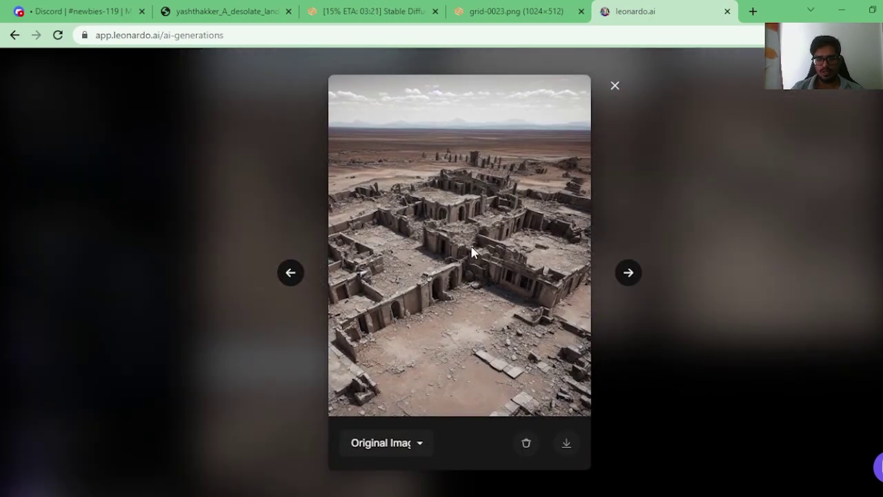
click(598, 265)
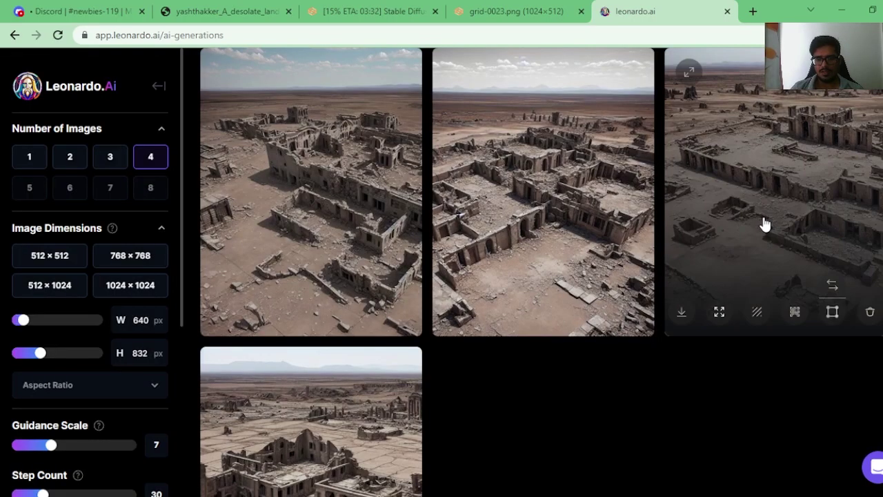
Inspect the right and bottom-left ruins generations, then switch to Stable Diffusion's technicolor-man pair
click(765, 224)
click(594, 215)
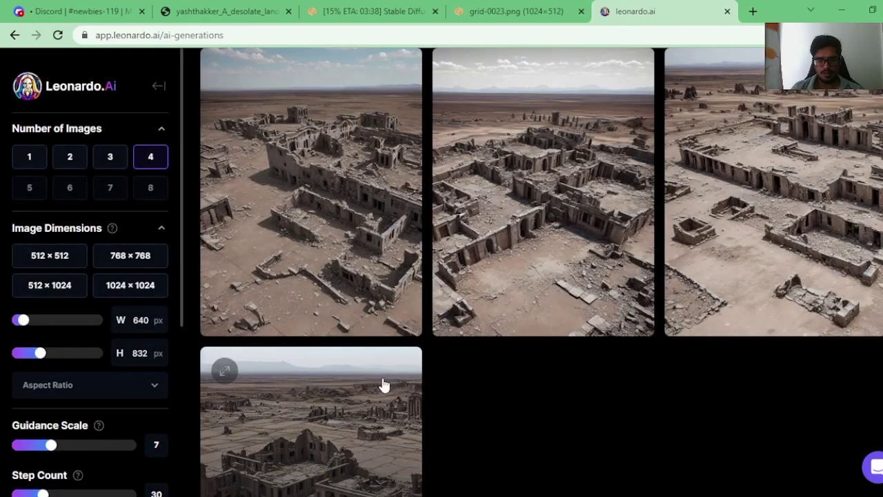
click(384, 385)
click(464, 78)
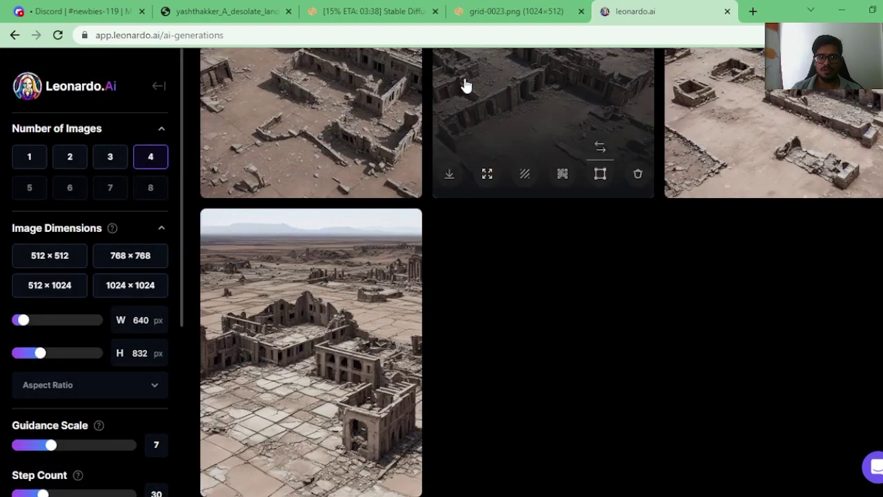
scroll(443, 200, up, 2)
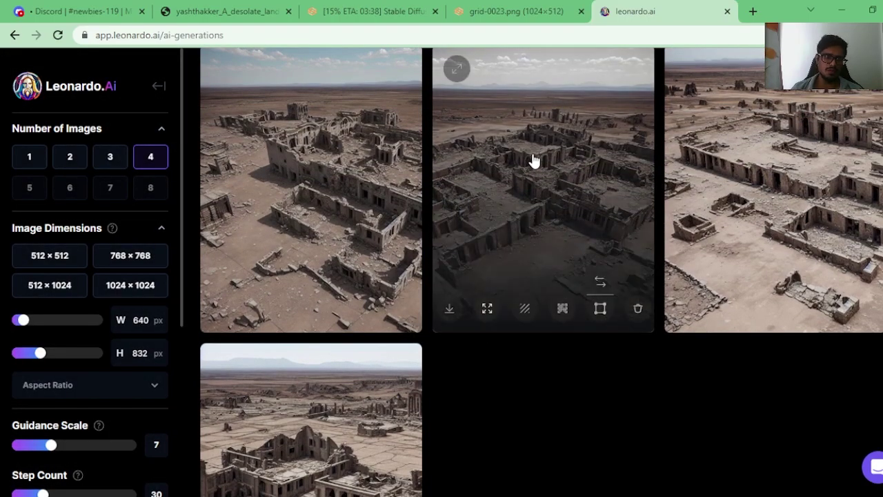
key(ctrl+1)
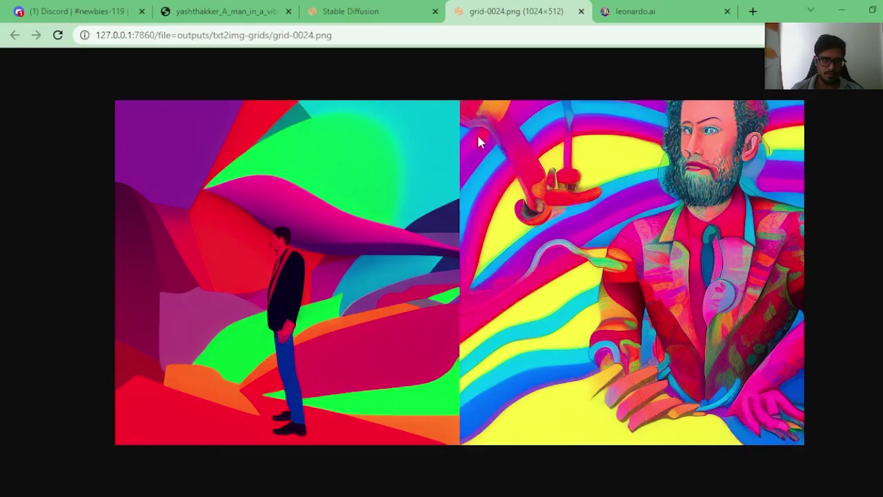
Zoom Midjourney's technicolor-man grid to full size and back, then go to Leonardo.Ai's generations
click(350, 11)
click(229, 11)
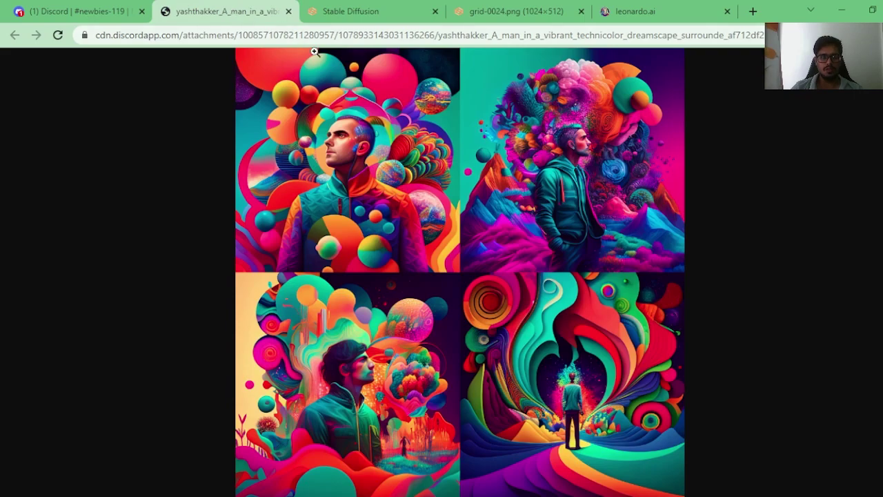
click(393, 184)
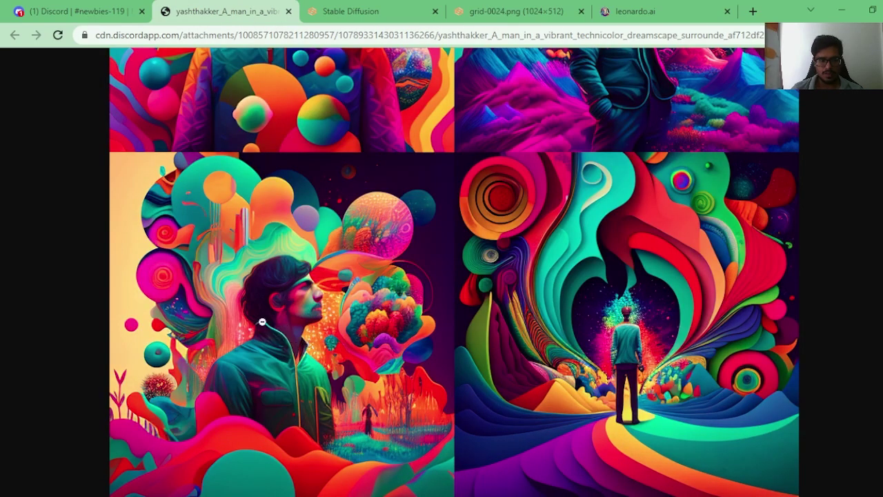
click(630, 306)
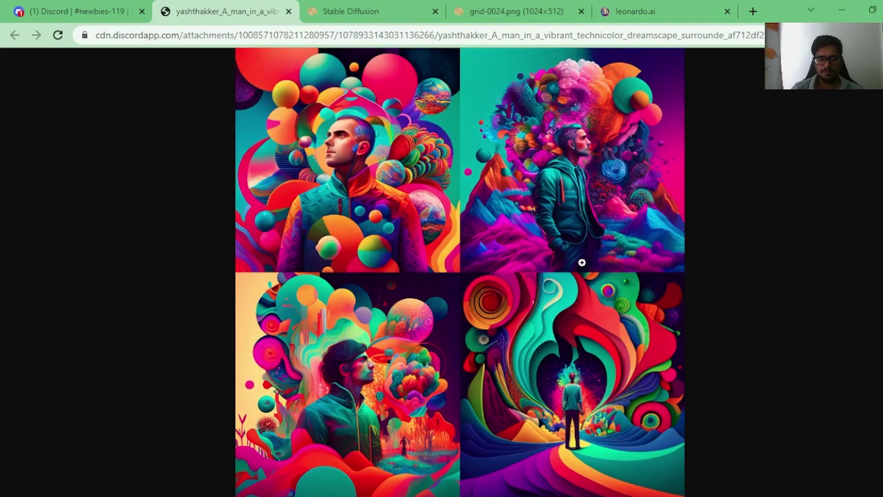
click(652, 10)
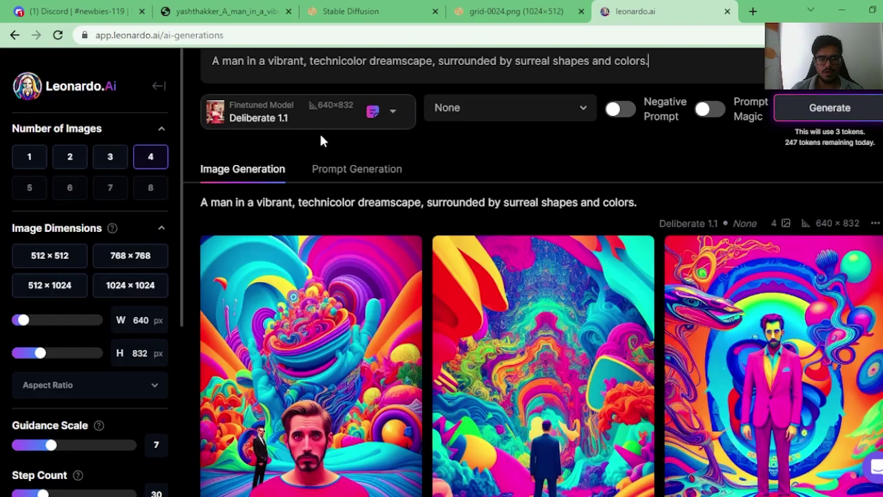
View Leonardo's pink-suit man and psychedelic-tunnel images full-size, comparing against Midjourney's grid
scroll(395, 187, down, 2)
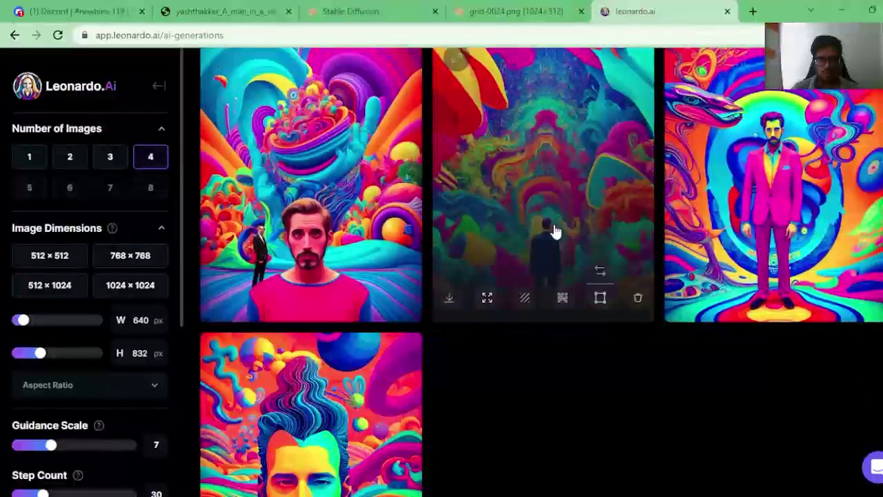
click(749, 197)
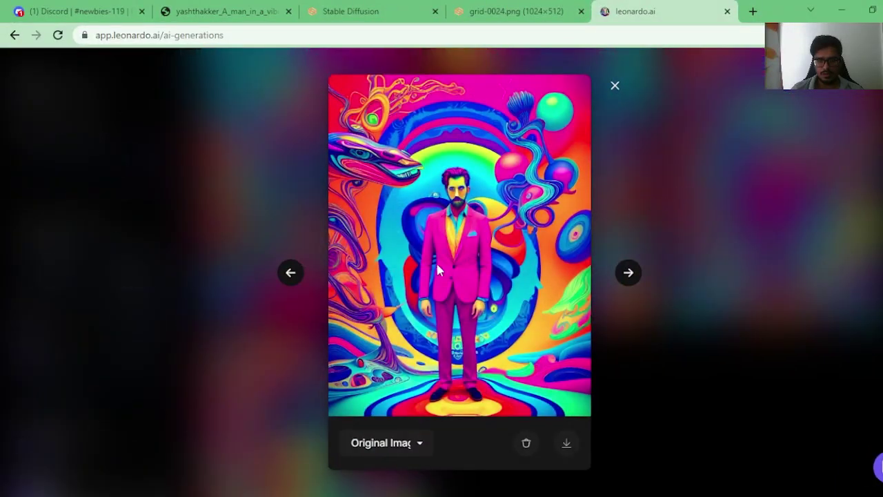
key(Escape)
click(516, 221)
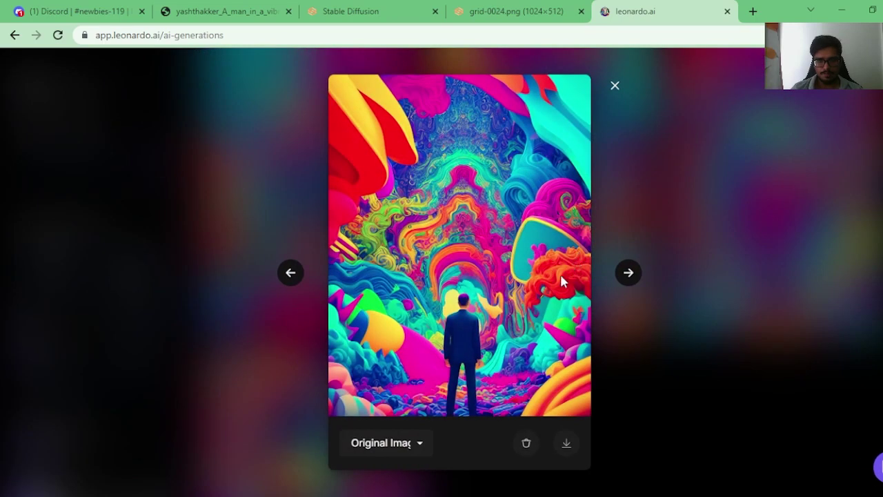
click(266, 12)
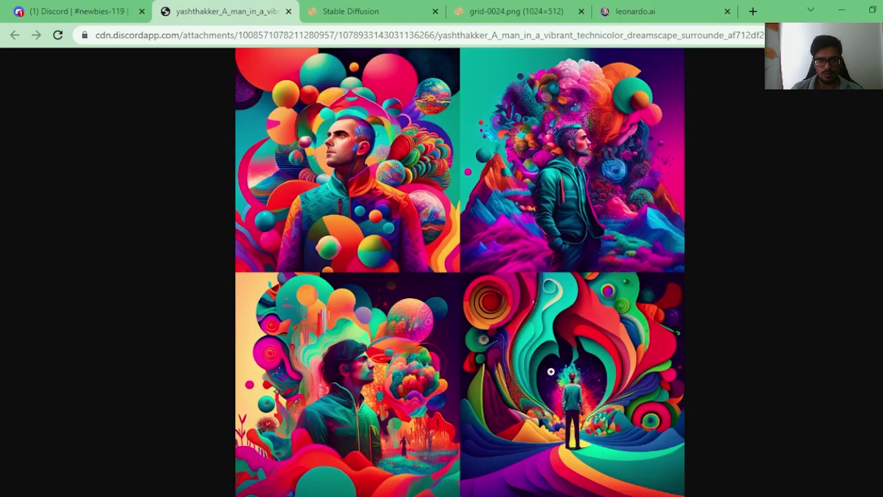
Close the tunnel image, scroll Leonardo's generations, and return to Midjourney's technicolor grid
click(629, 11)
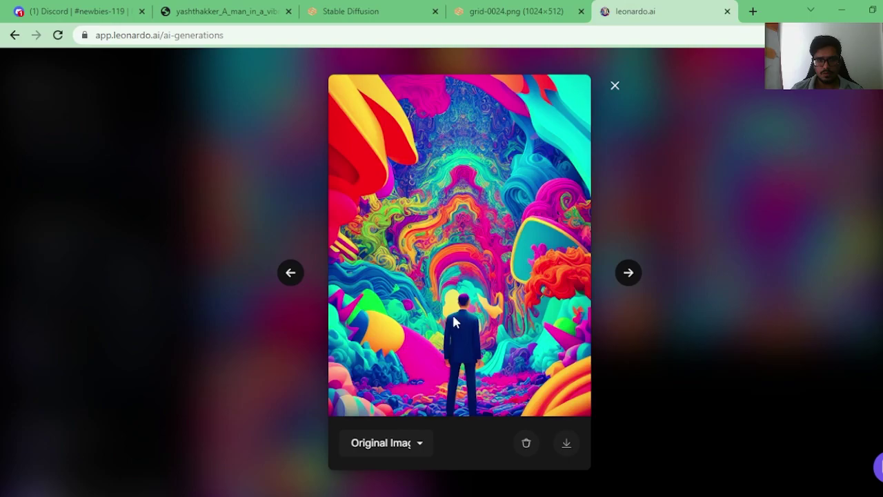
key(Escape)
scroll(382, 282, down, 3)
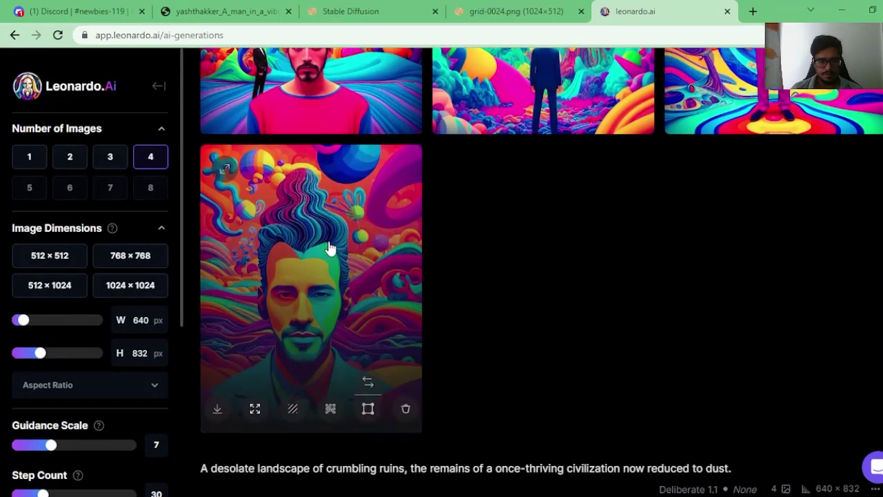
scroll(329, 248, up, 6)
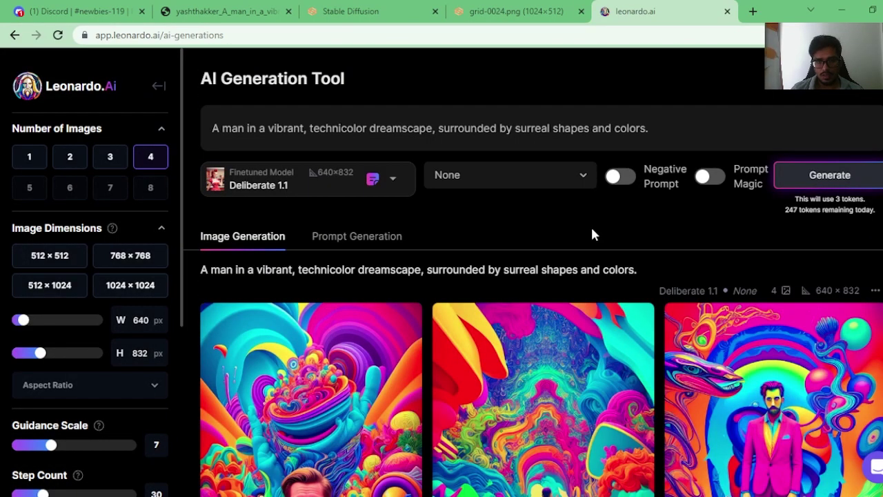
scroll(590, 235, down, 3)
click(228, 11)
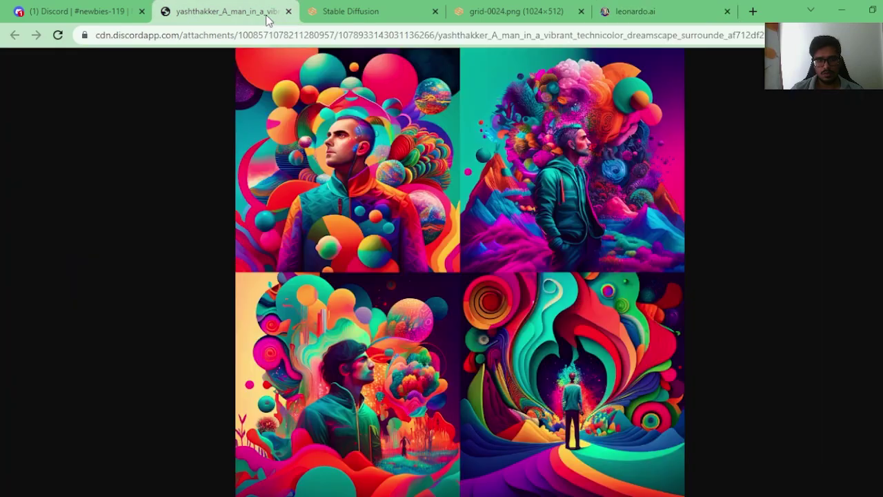
Toggle Midjourney's technicolor grid between full size and fit, then zoom on the upper-left portrait
click(324, 167)
click(277, 195)
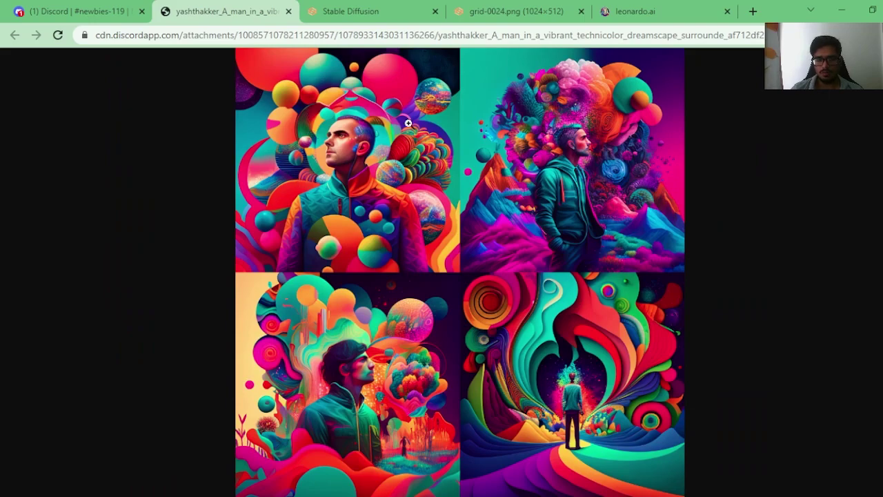
click(336, 125)
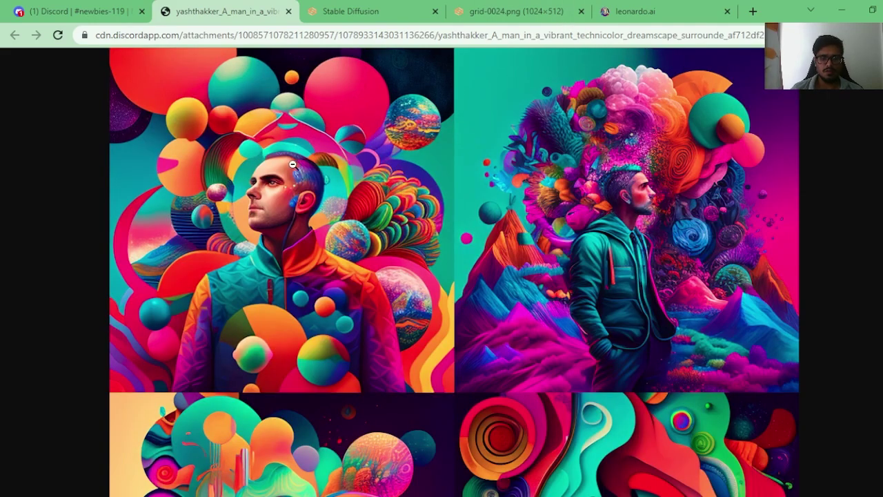